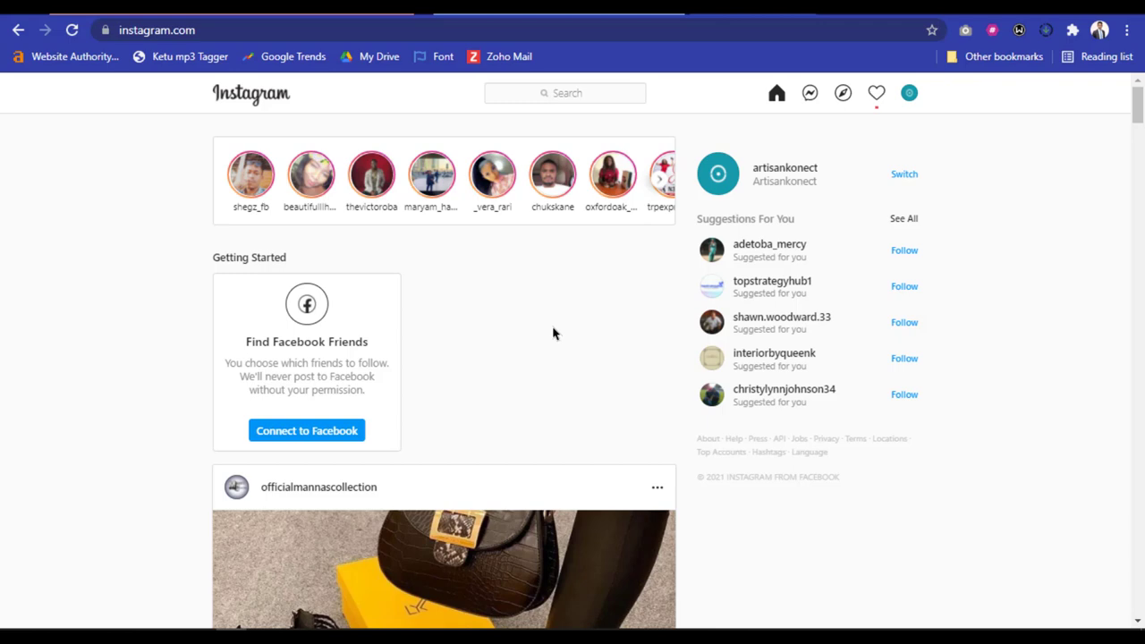
# - Switch Instagram to the second saved account from the Switch Accounts list
pyautogui.click(903, 173)
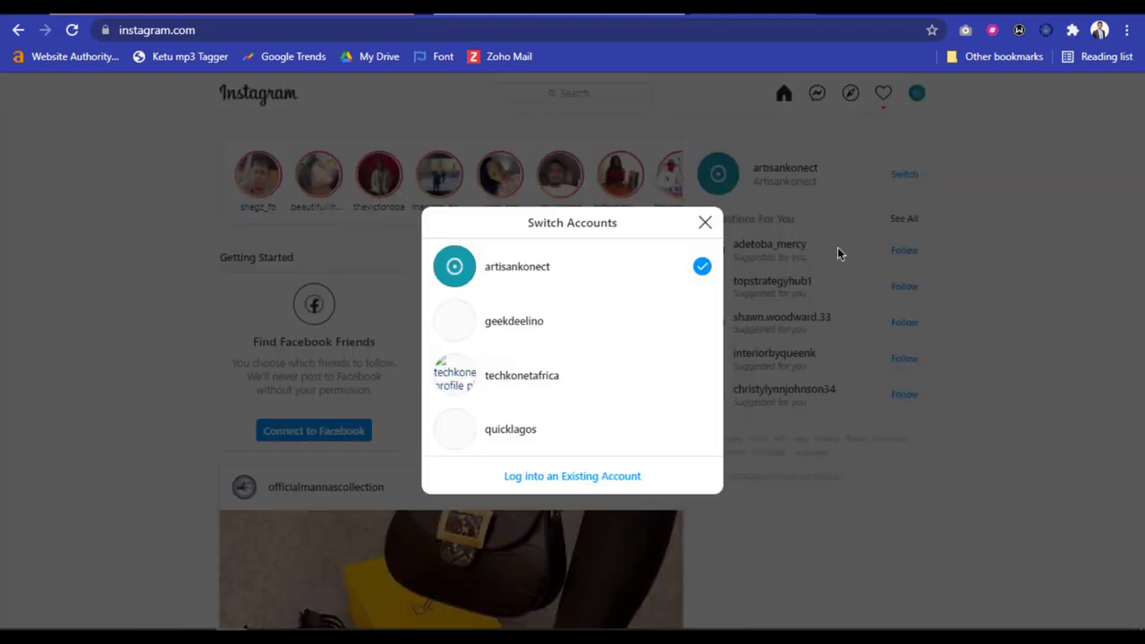
pyautogui.click(542, 332)
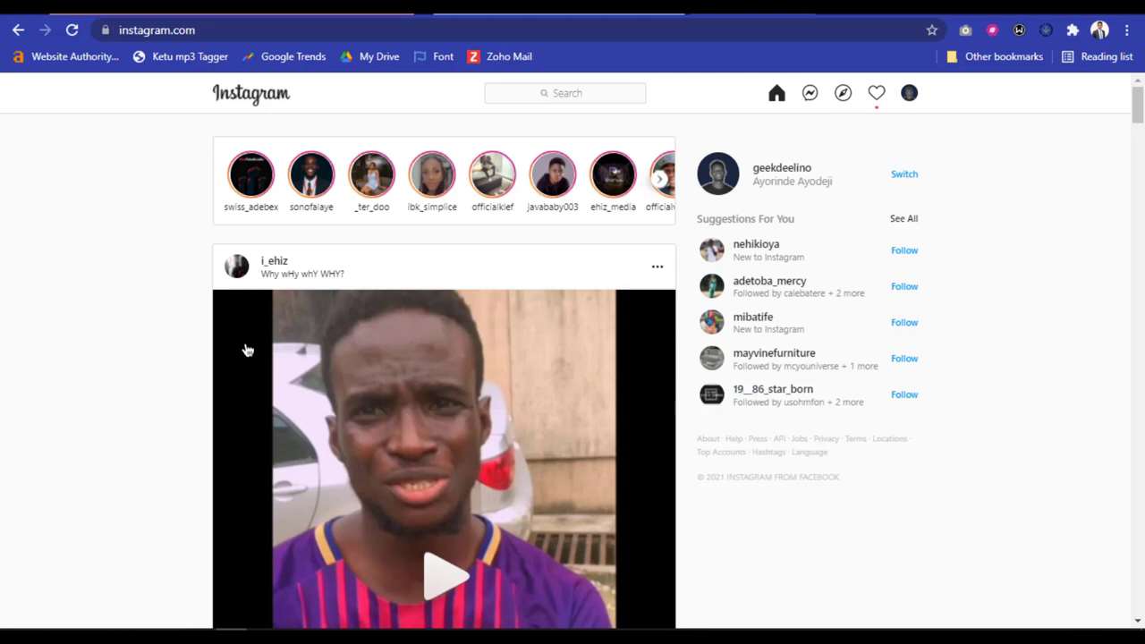
# - Open Chrome DevTools on the Instagram page via Inspect, then turn device emulation off
pyautogui.rightClick(186, 353)
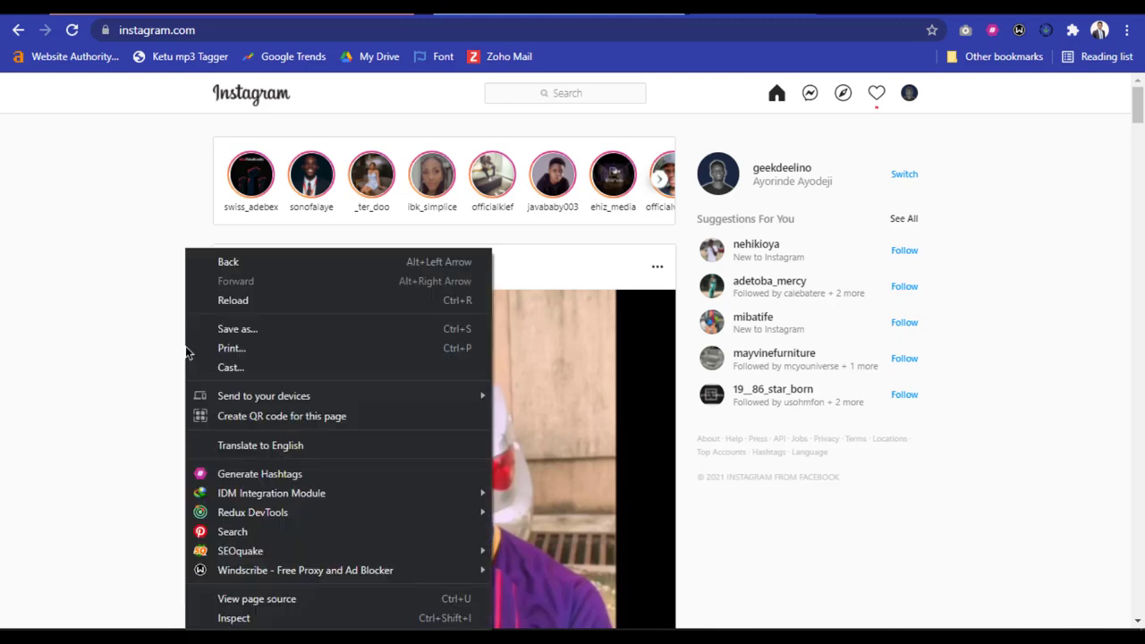
pyautogui.rightClick(124, 356)
pyautogui.rightClick(119, 199)
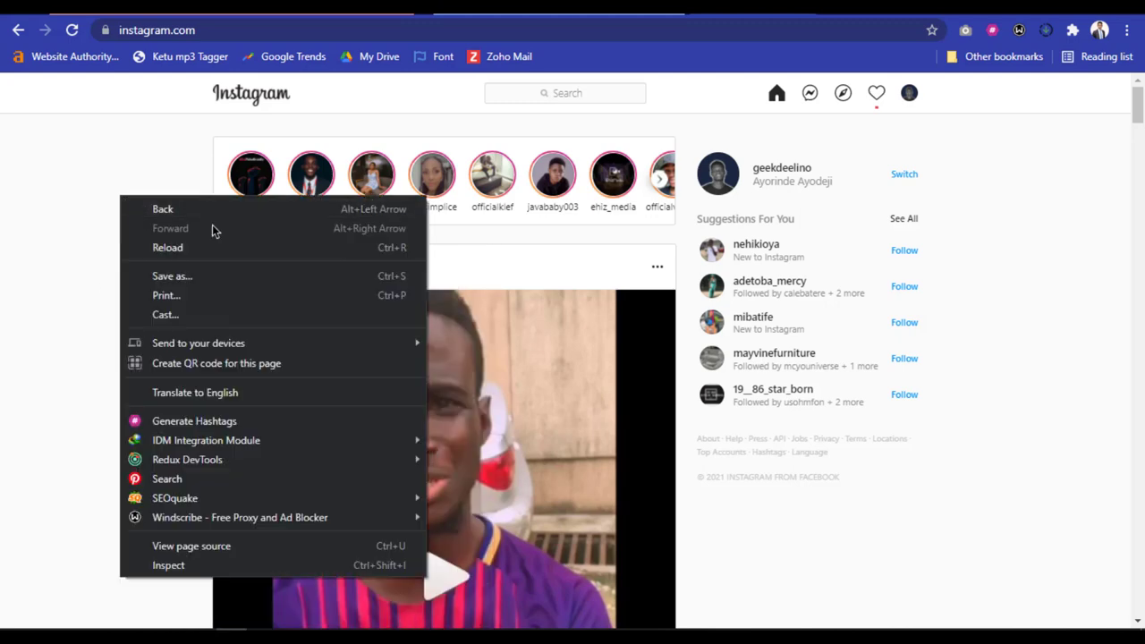
pyautogui.click(197, 567)
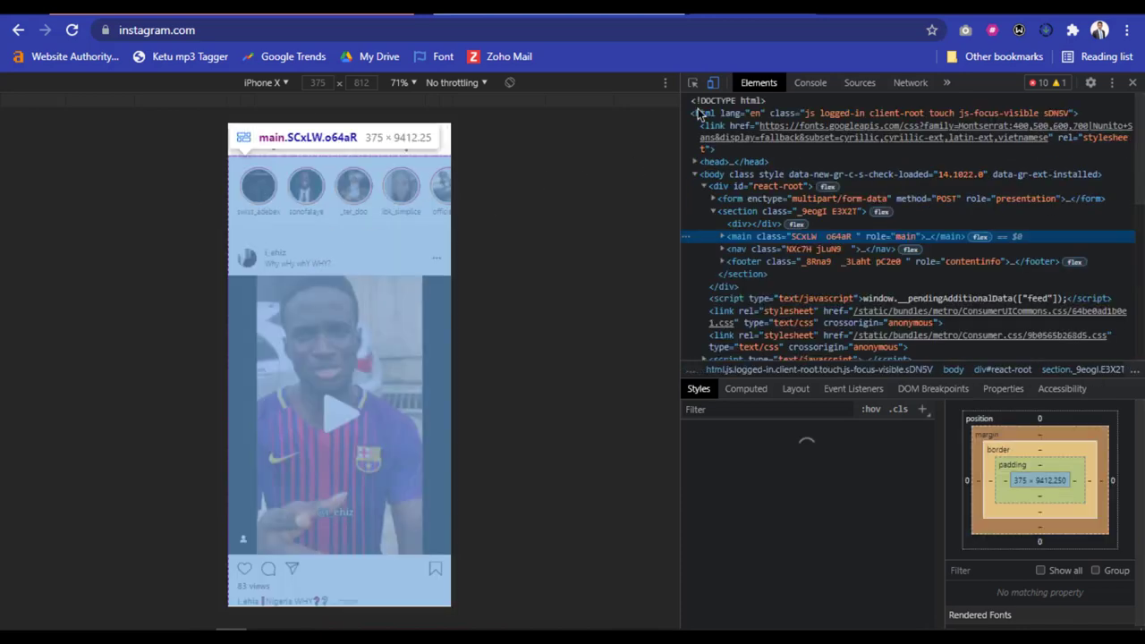
pyautogui.click(714, 85)
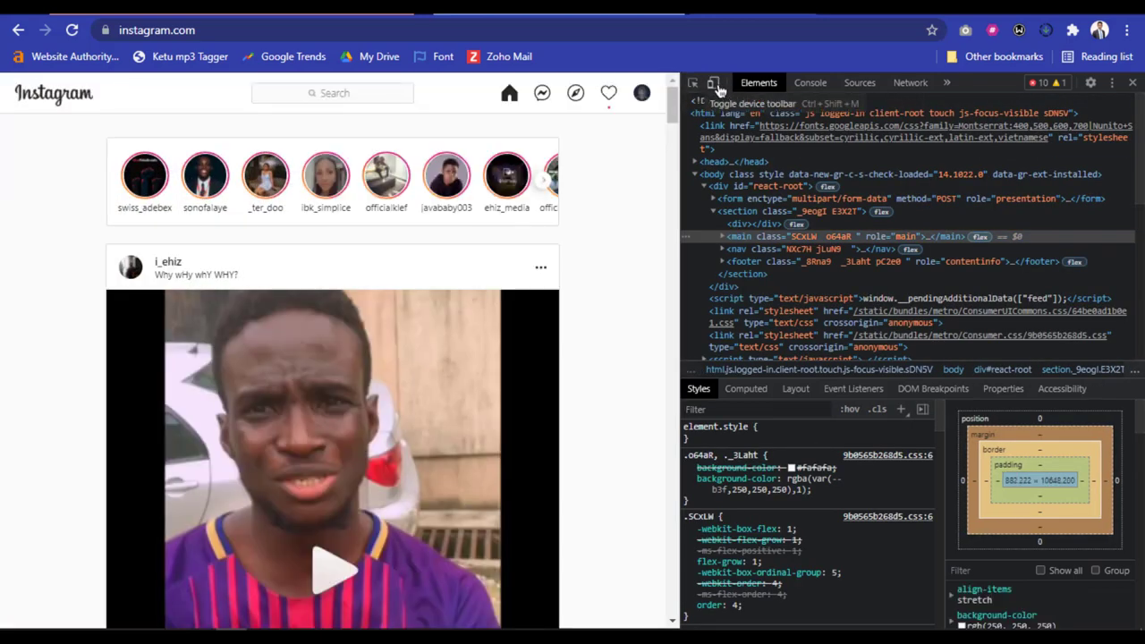
# - Re-enable device emulation with iPhone X kept selected, and reload Instagram
pyautogui.click(718, 88)
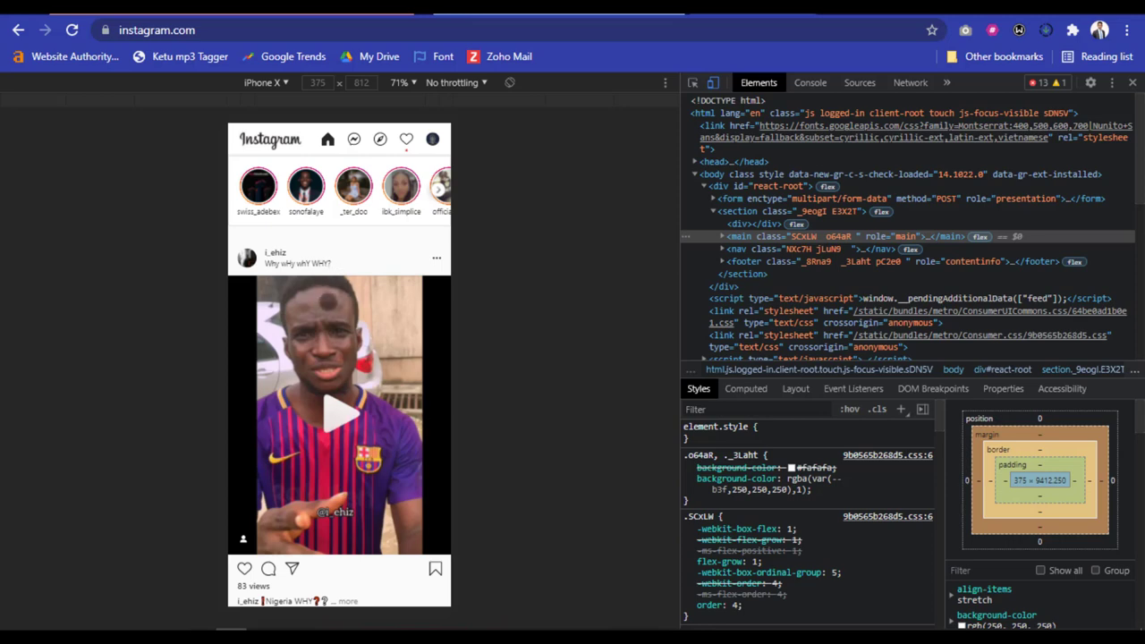
pyautogui.click(281, 83)
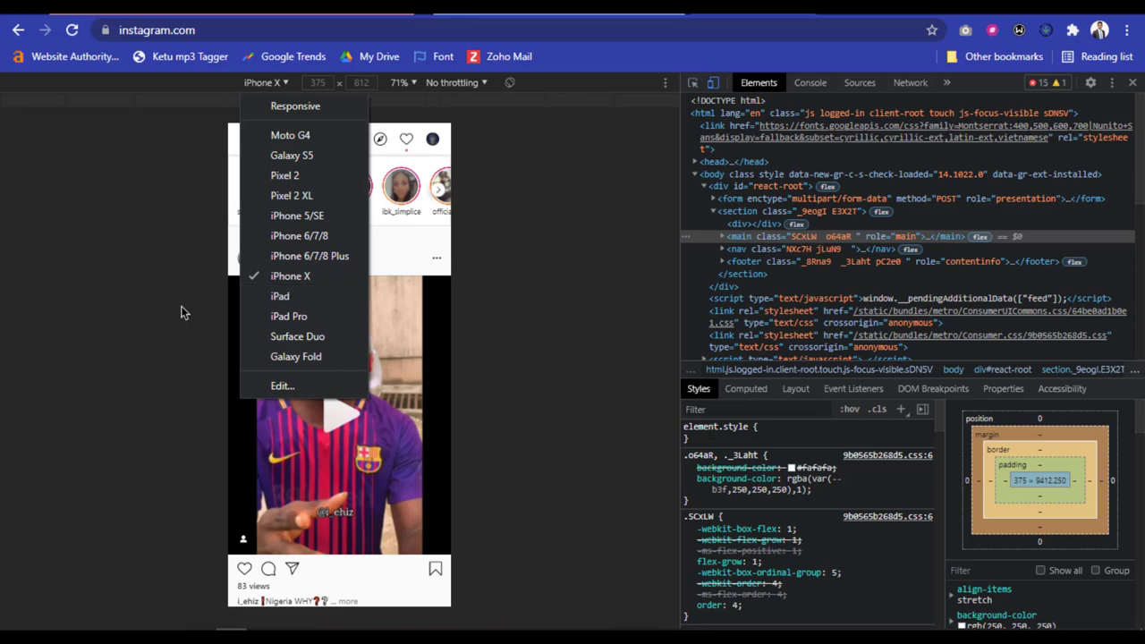
pyautogui.click(313, 284)
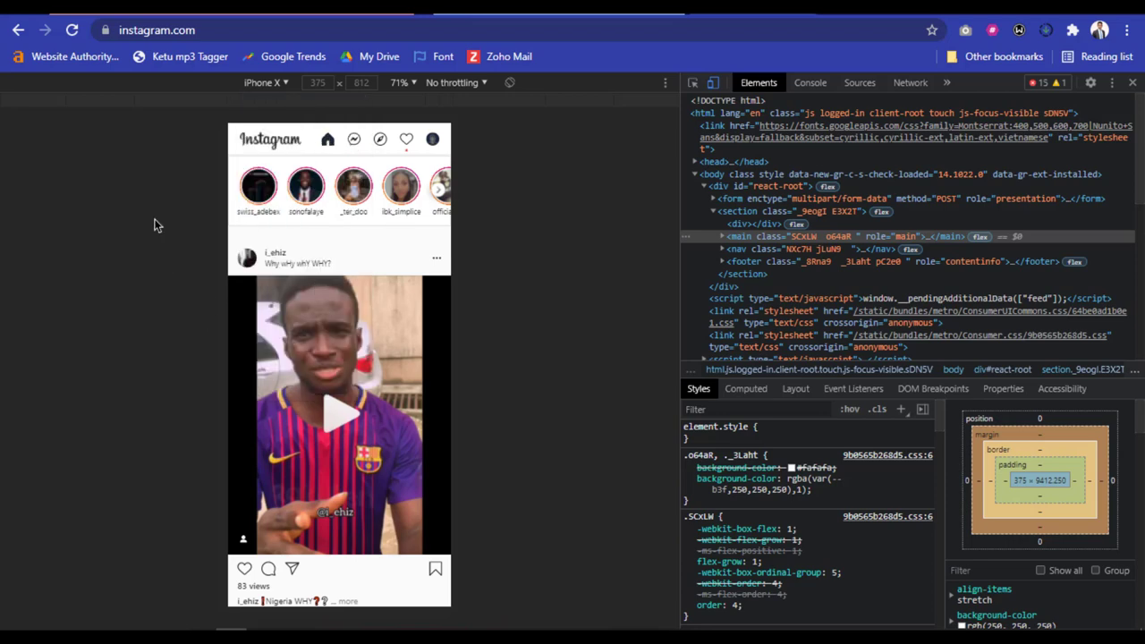
pyautogui.click(72, 30)
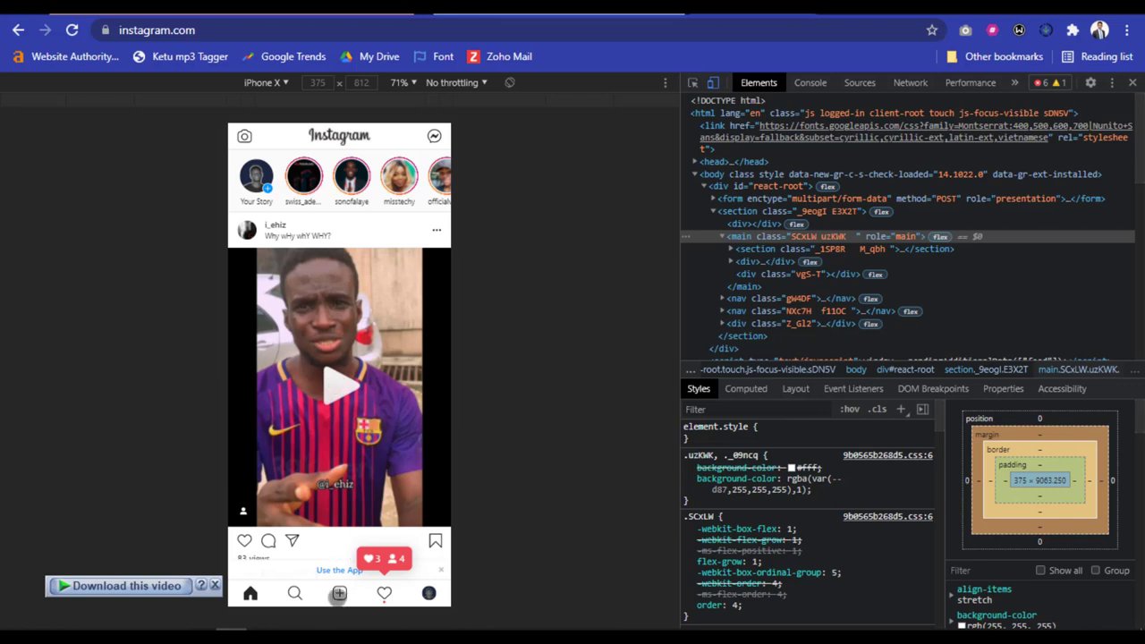
# - Like the first video post and double-tap-like the following photo post
pyautogui.scroll(-2, 326, 529)
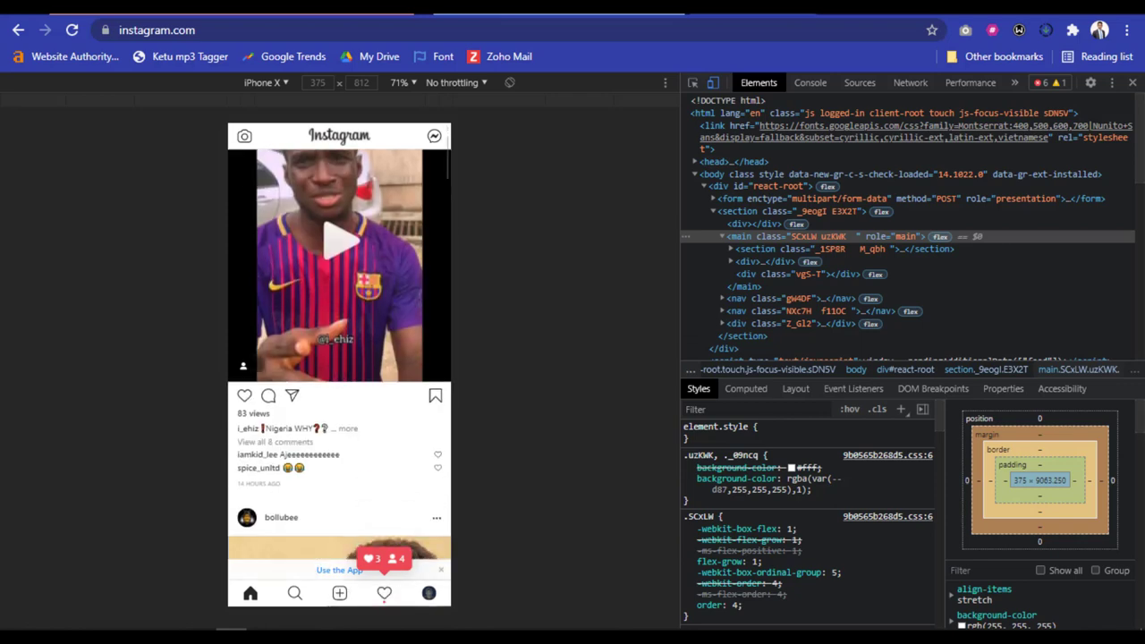
pyautogui.click(244, 395)
pyautogui.scroll(-3, 384, 441)
pyautogui.doubleClick(332, 434)
# - Start a new post, cancel the Downloads\Video file picker without a file, and close DevTools
pyautogui.scroll(-4, 332, 431)
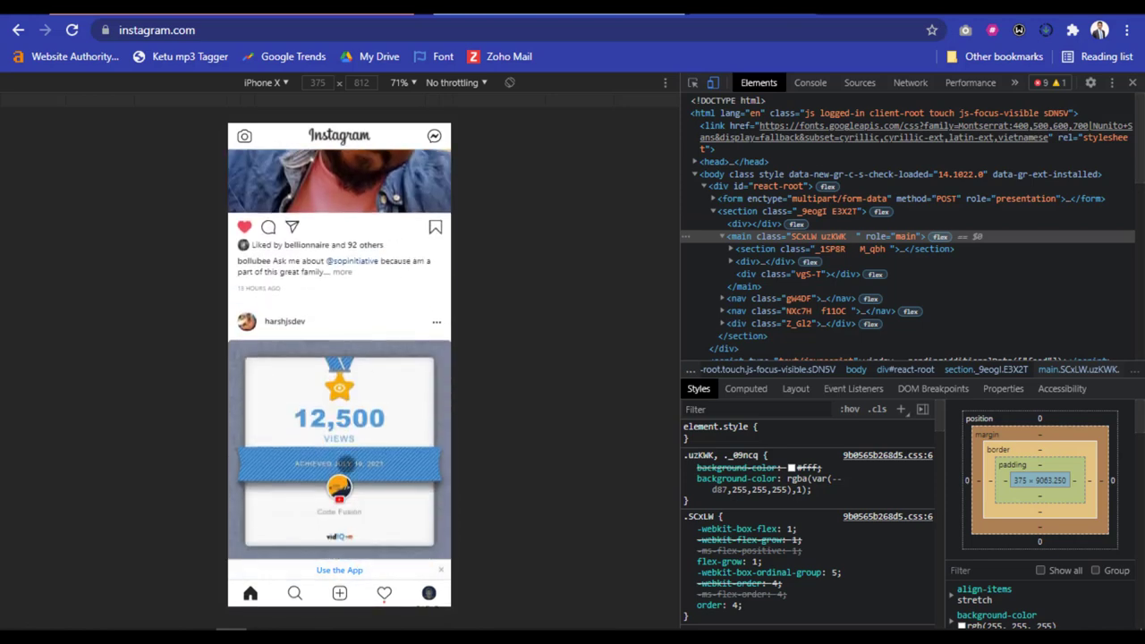
pyautogui.scroll(-9, 333, 436)
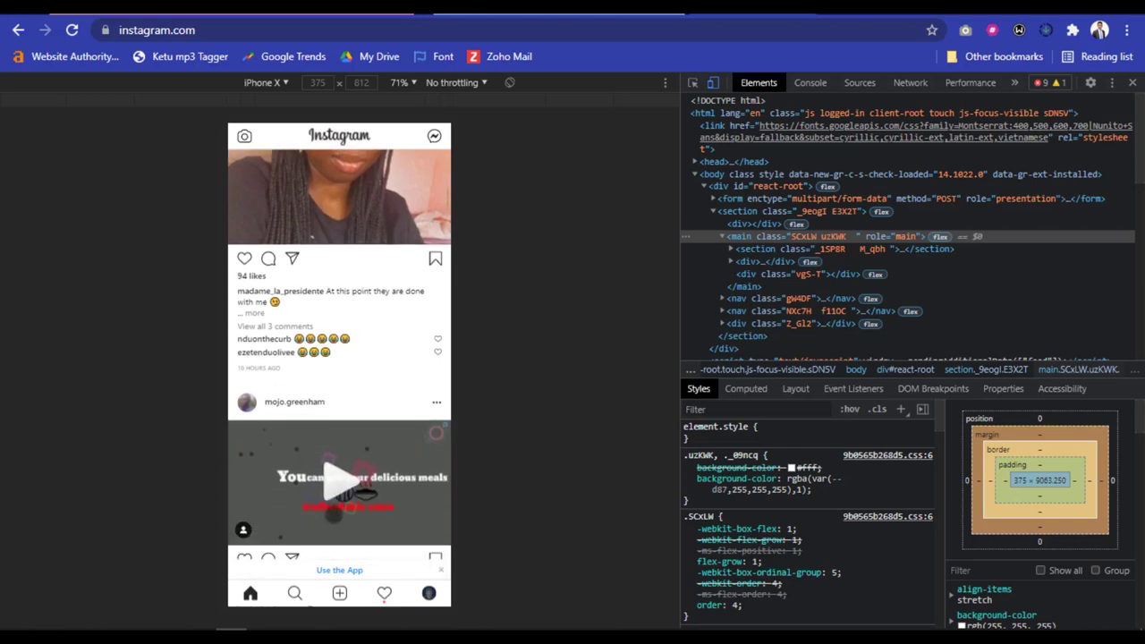
pyautogui.scroll(-3, 332, 511)
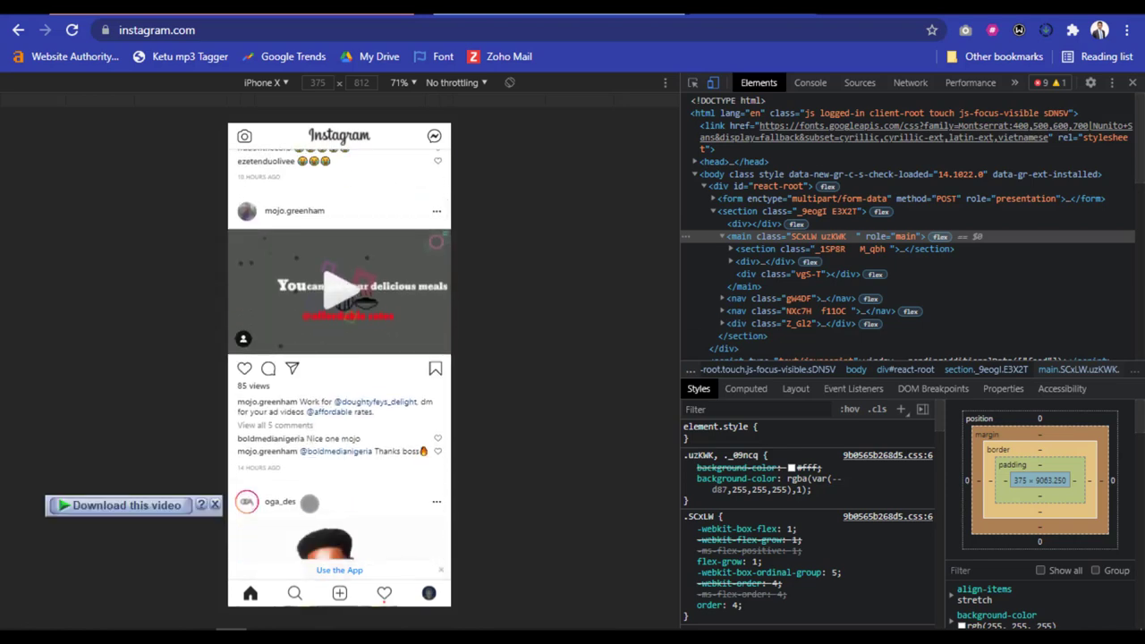
pyautogui.scroll(-4, 347, 522)
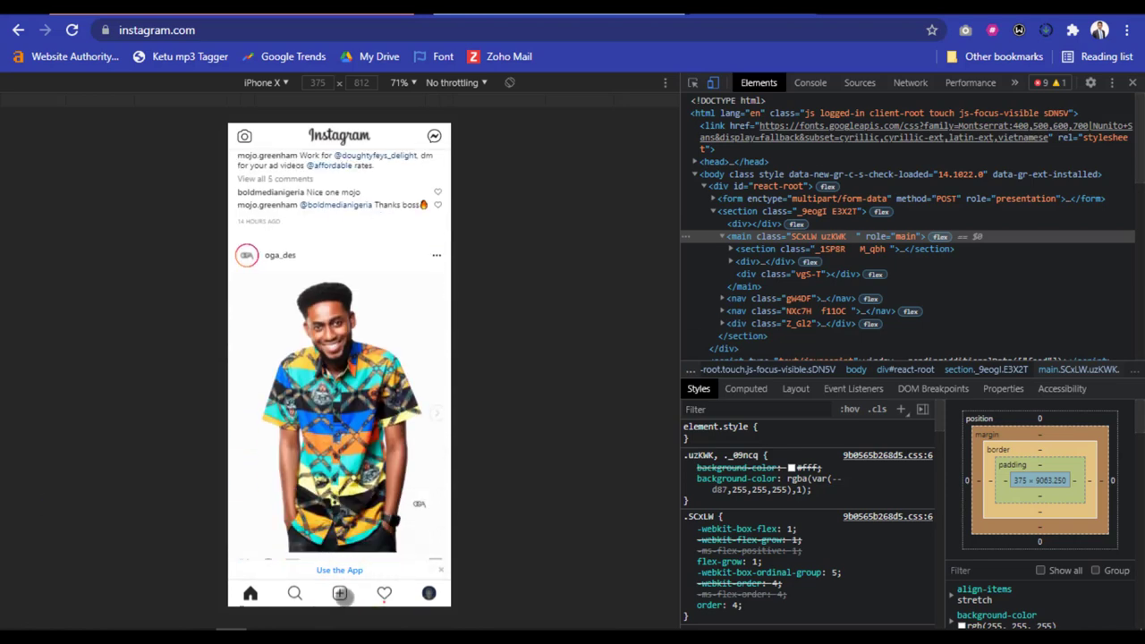
pyautogui.click(340, 593)
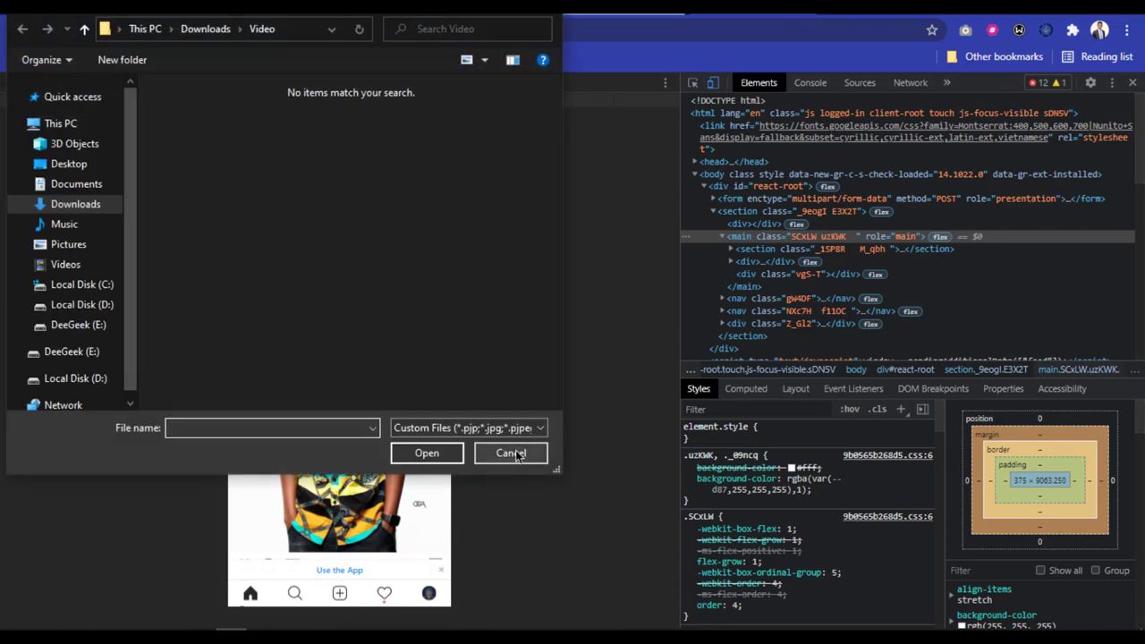
pyautogui.click(512, 453)
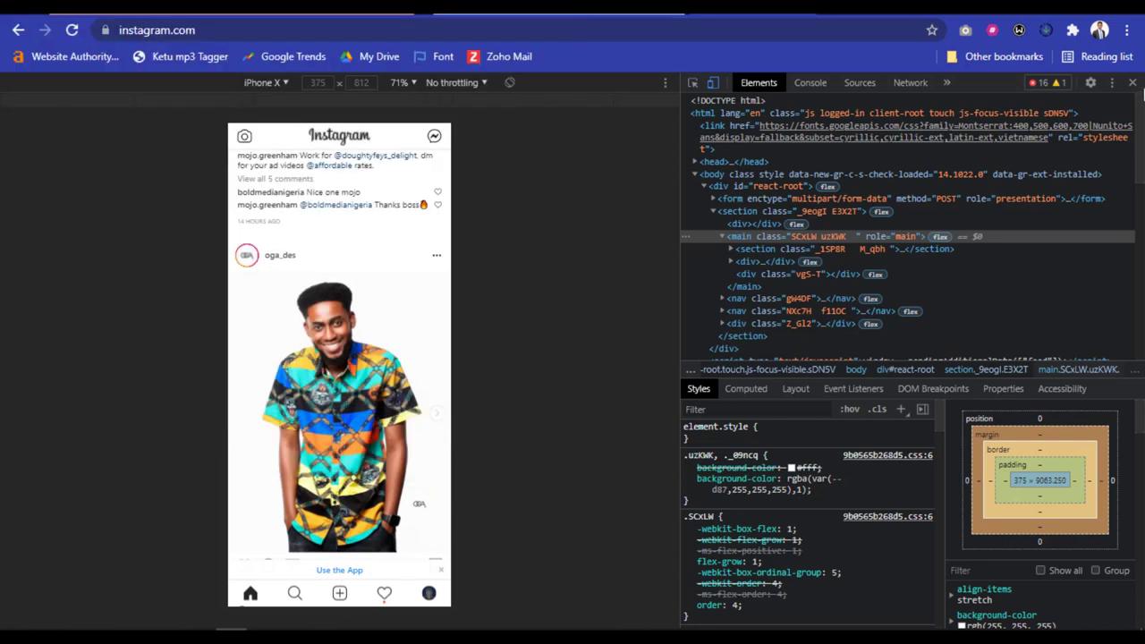
pyautogui.click(1133, 85)
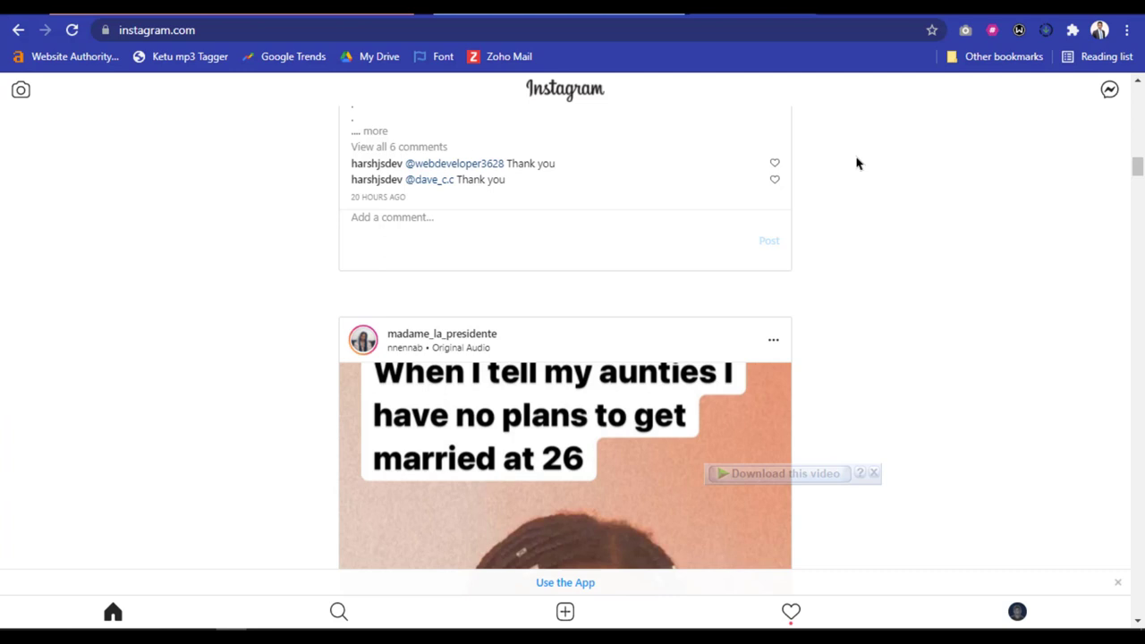
# - Switch back to the Chrome Web Store extensions page with Ctrl+Tab
pyautogui.hotkey('ctrl', 'Tab')
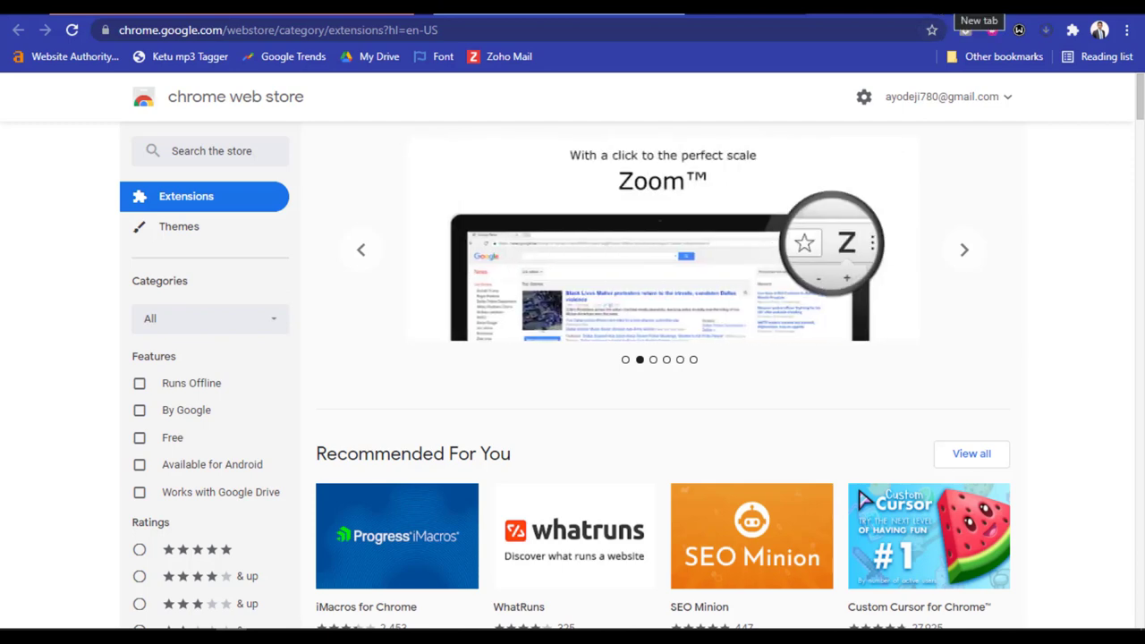
# - In a new tab, search Google for 'inssist'
pyautogui.click(973, 5)
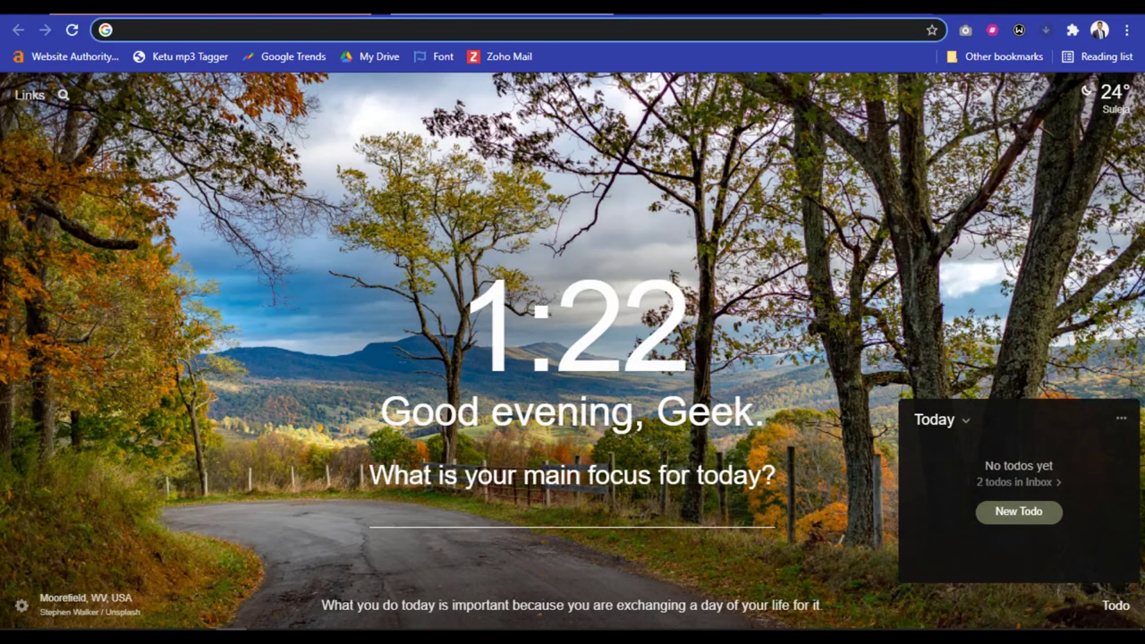
pyautogui.write('ni')
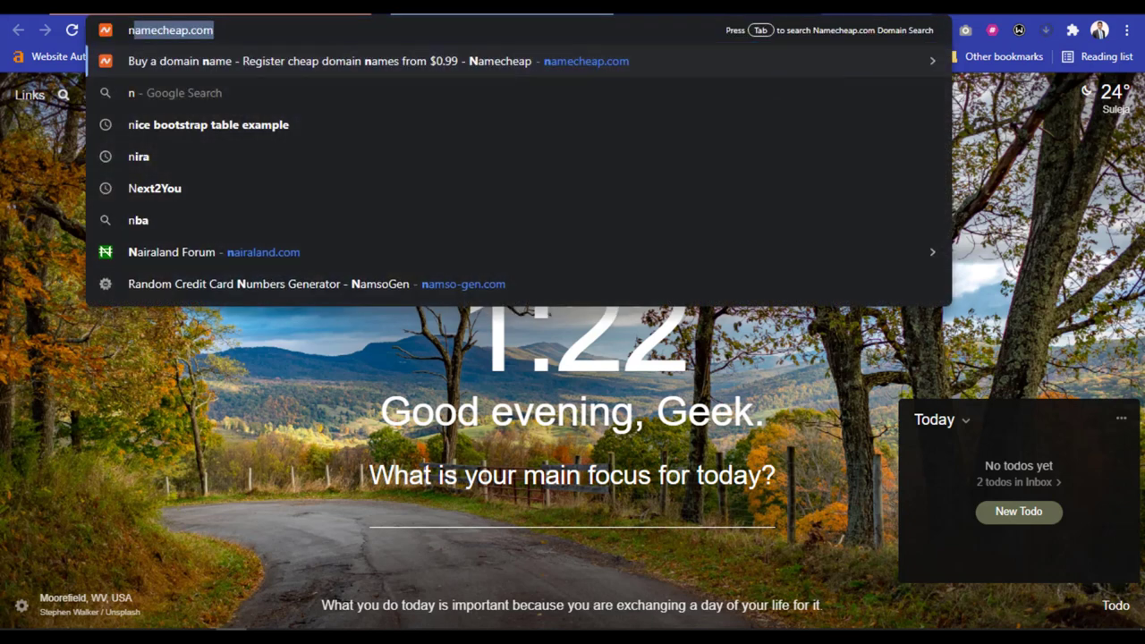
pyautogui.press('BackSpace')
pyautogui.press('BackSpace')
pyautogui.write('insssi')
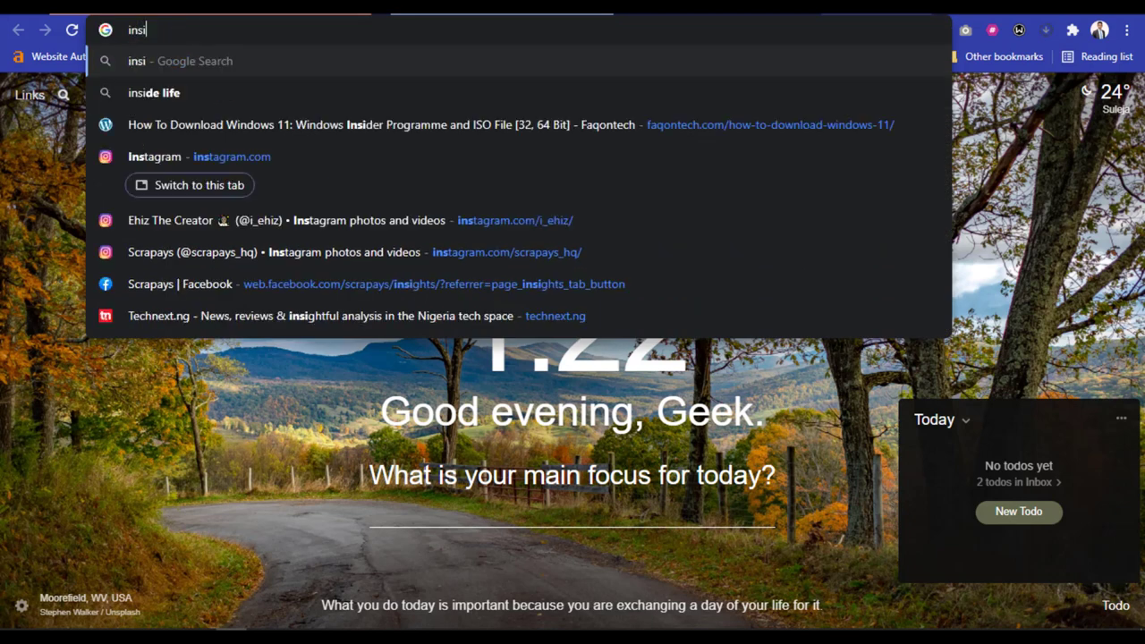
pyautogui.press('BackSpace')
pyautogui.press('BackSpace')
pyautogui.write('ist')
pyautogui.press('Return')
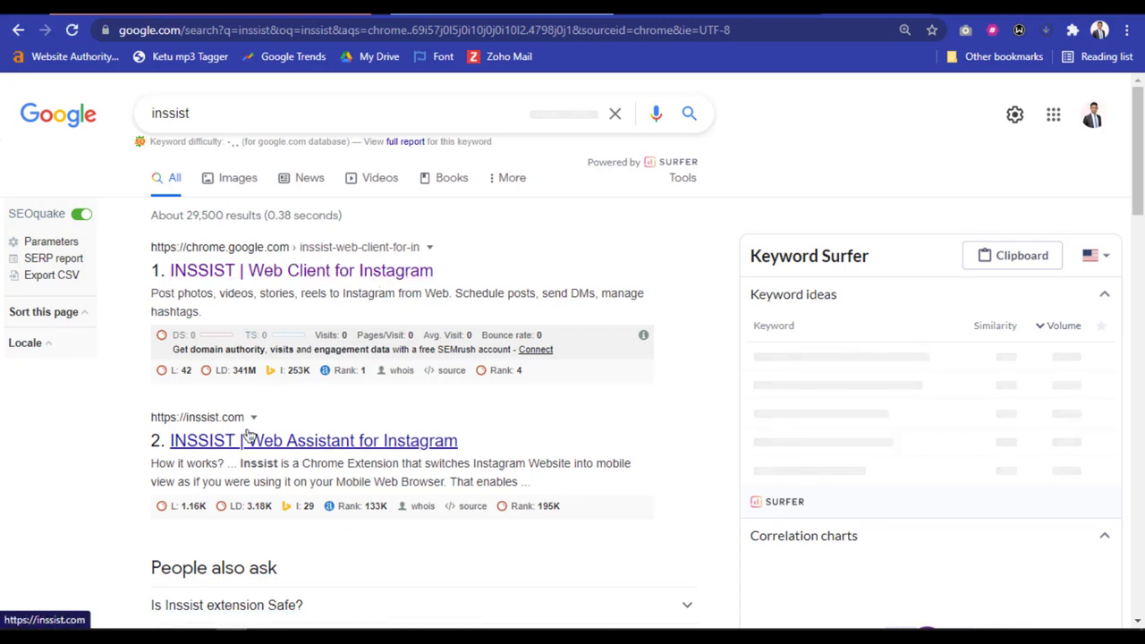
# - Open the 'INSSIST | Web Client for Instagram' result, then reload the Instagram tab
pyautogui.click(313, 271)
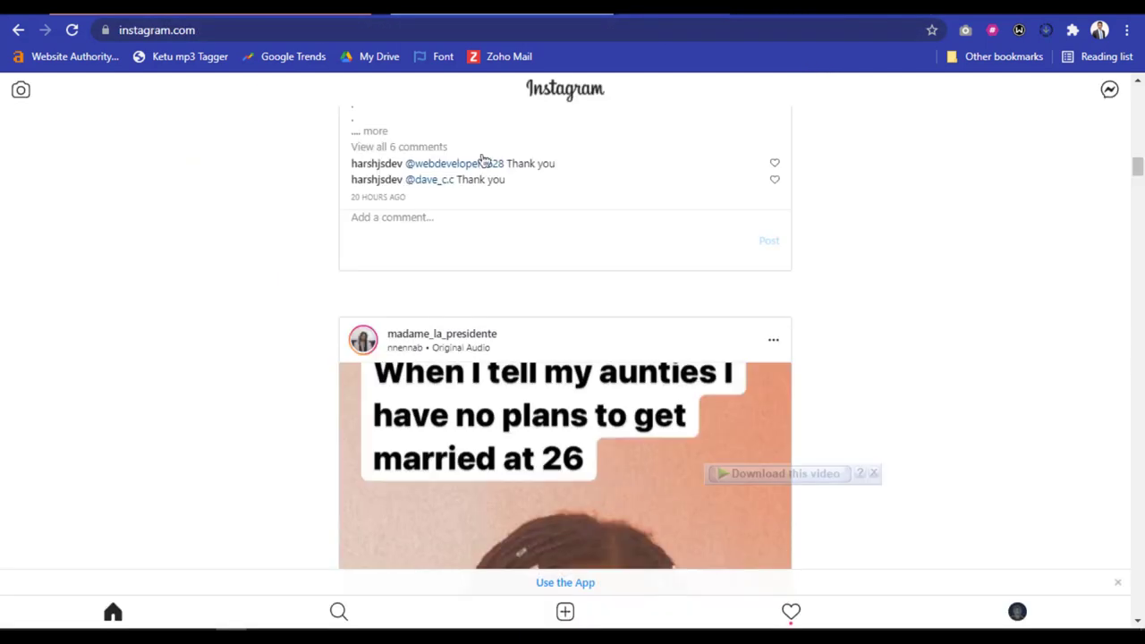
pyautogui.click(72, 36)
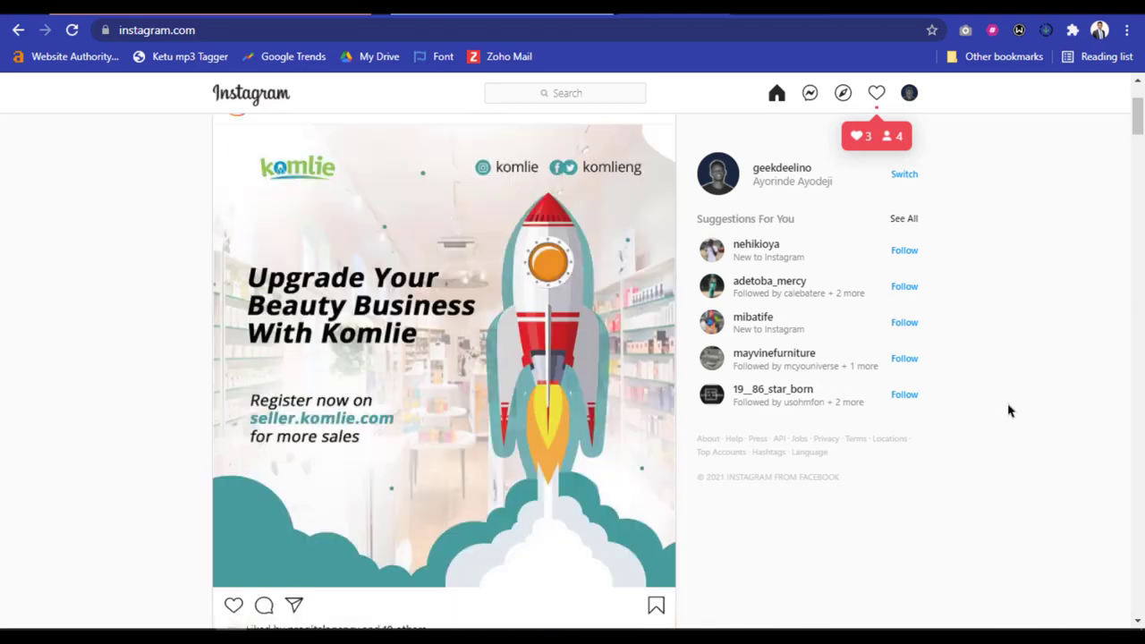
# - Launch 'INSSIST | Web Client for Instagram' from Chrome's extensions menu
pyautogui.click(1075, 32)
pyautogui.scroll(-2, 1006, 255)
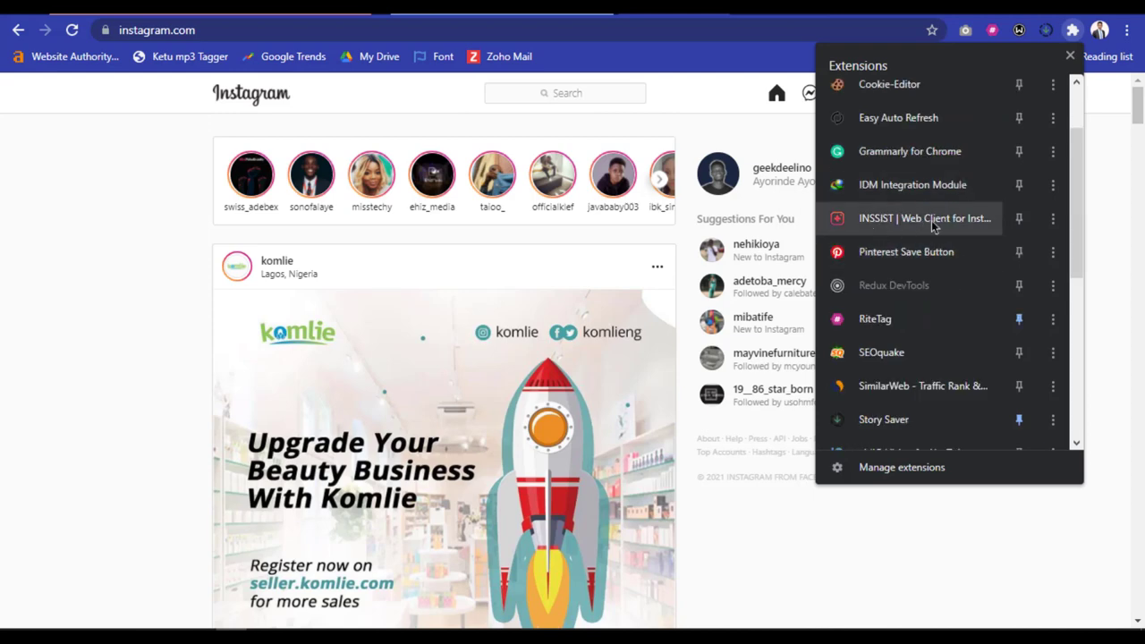
pyautogui.click(896, 220)
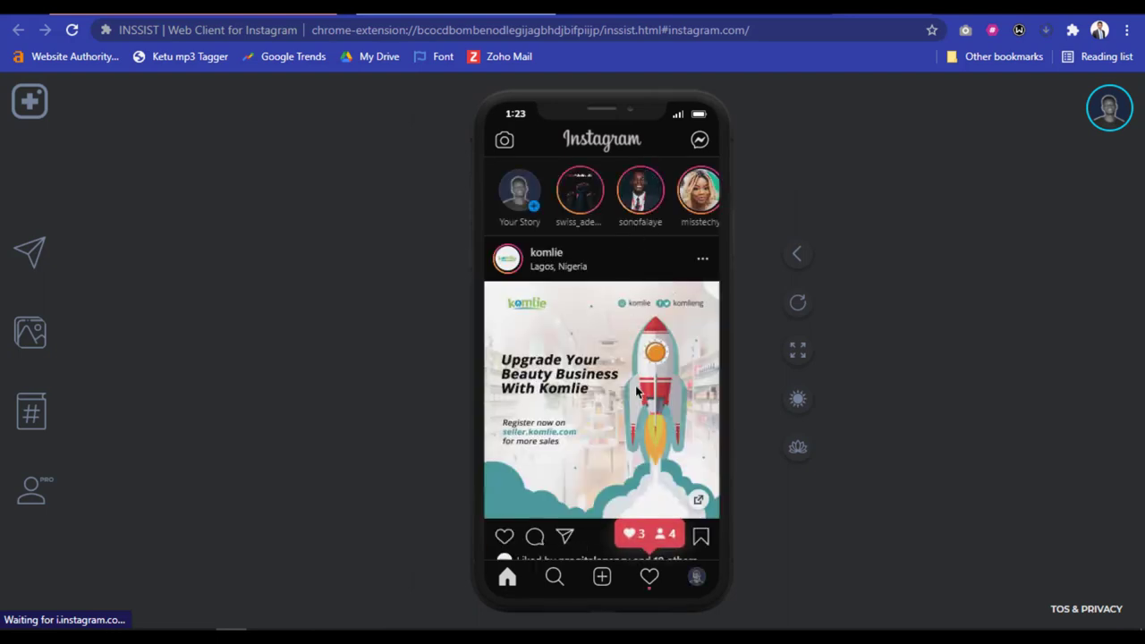
pyautogui.scroll(-5, 585, 291)
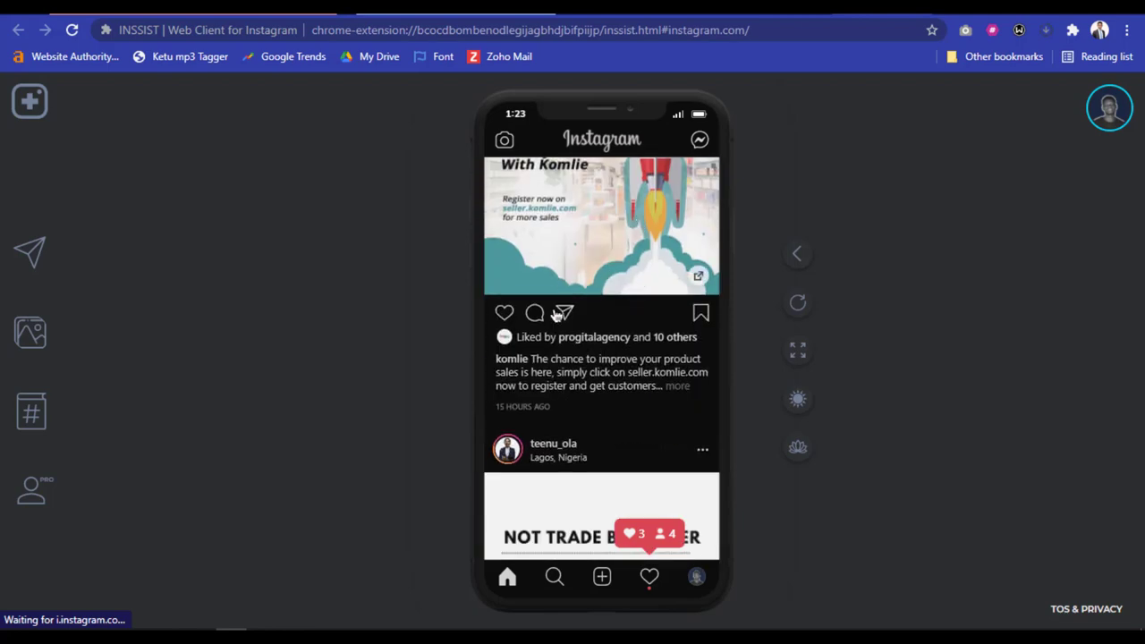
pyautogui.scroll(5, 572, 339)
pyautogui.doubleClick(557, 380)
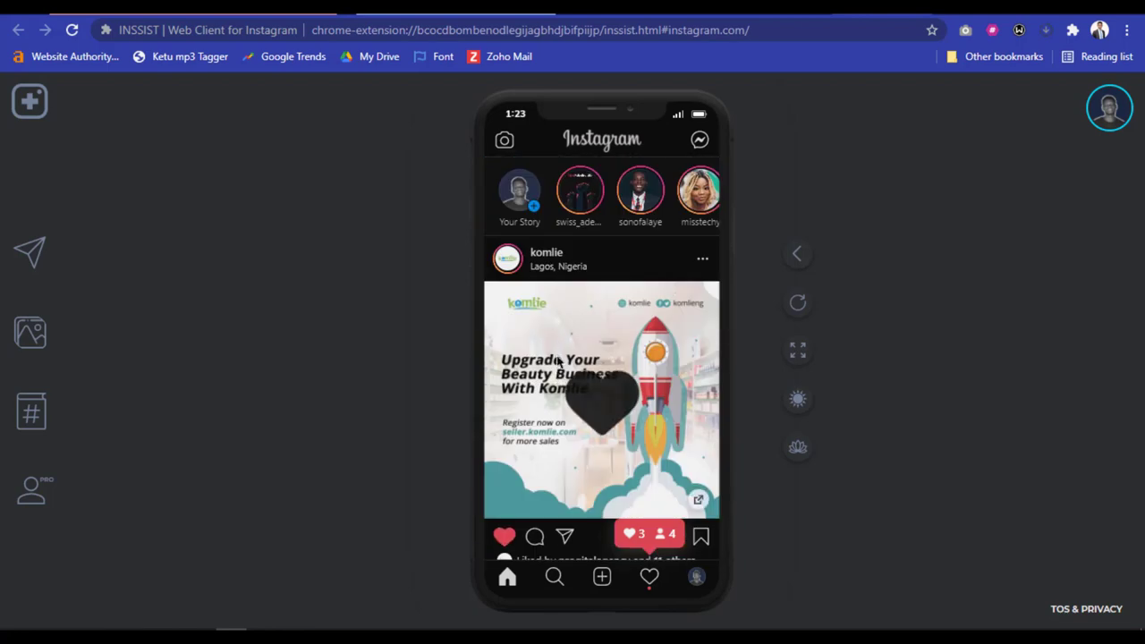
pyautogui.scroll(-5, 590, 268)
pyautogui.doubleClick(590, 200)
pyautogui.scroll(-5, 590, 200)
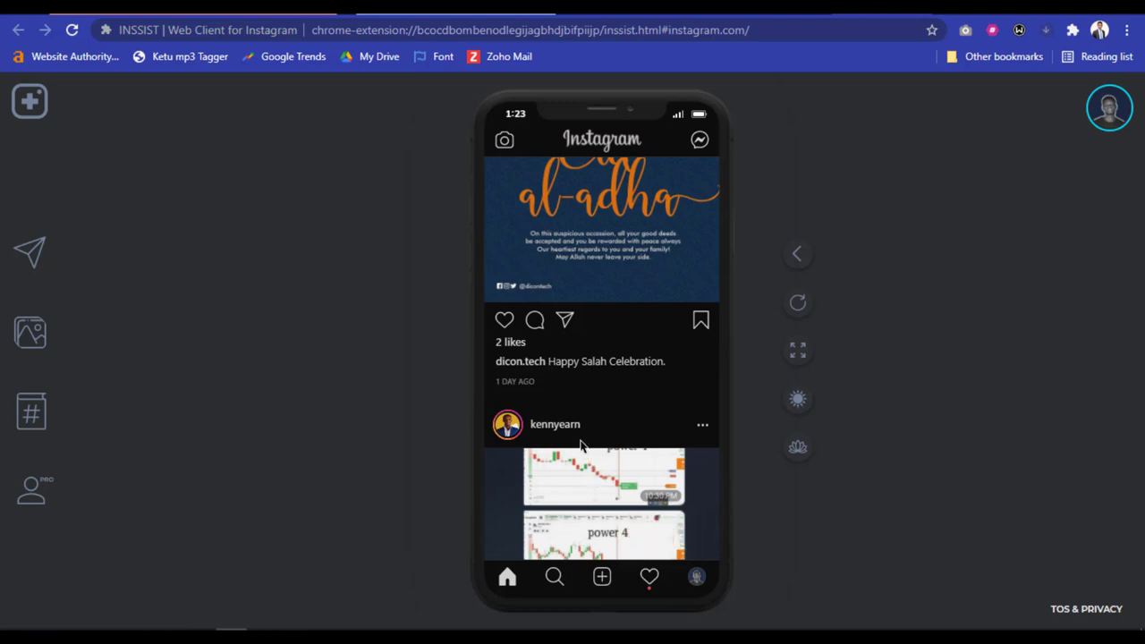
pyautogui.click(601, 578)
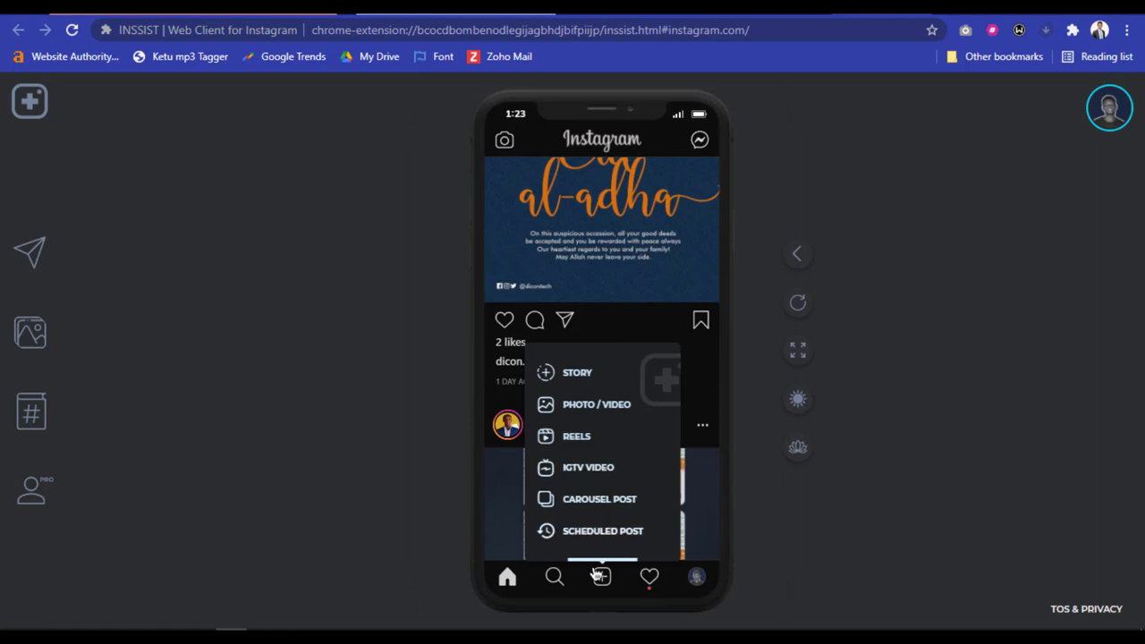
# - View the Activity notifications, then return to the home feed with the left feature panel expanded
pyautogui.click(654, 582)
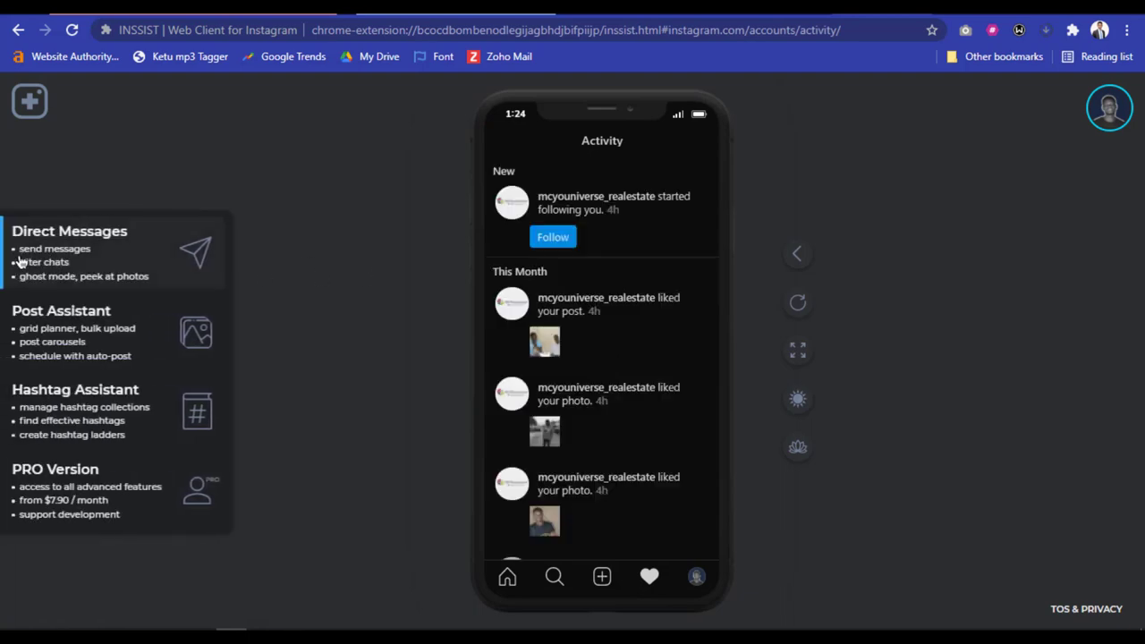
pyautogui.click(508, 577)
pyautogui.moveTo(63, 273)
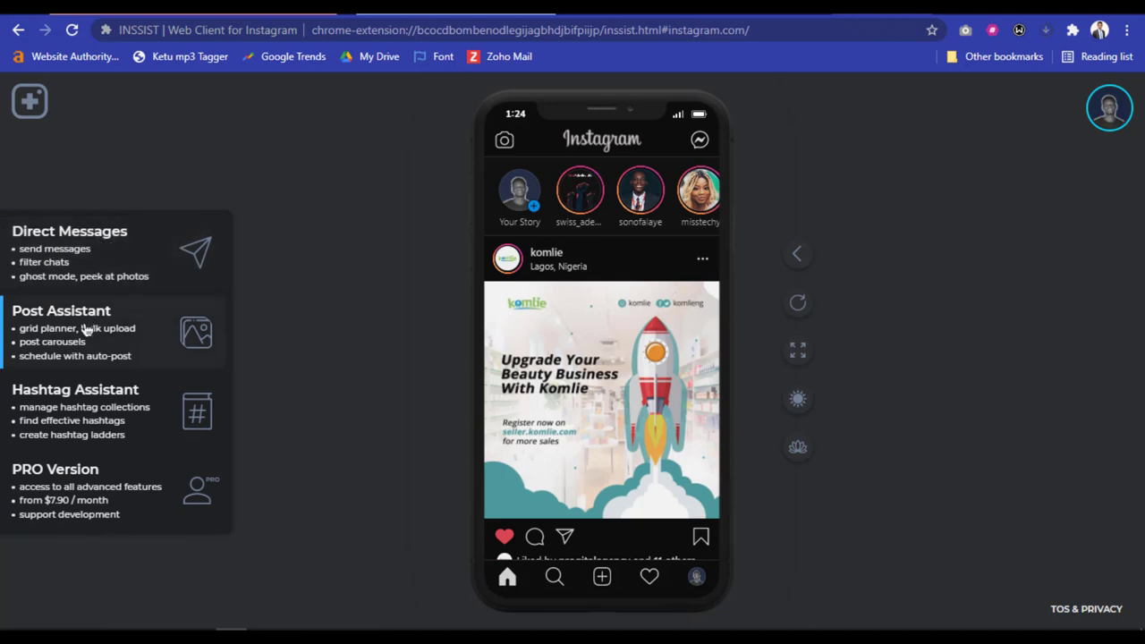
# - Open Tag Assistant's hashtag suggestions, then Post Assistant showing past posts with like and comment counts
pyautogui.click(98, 407)
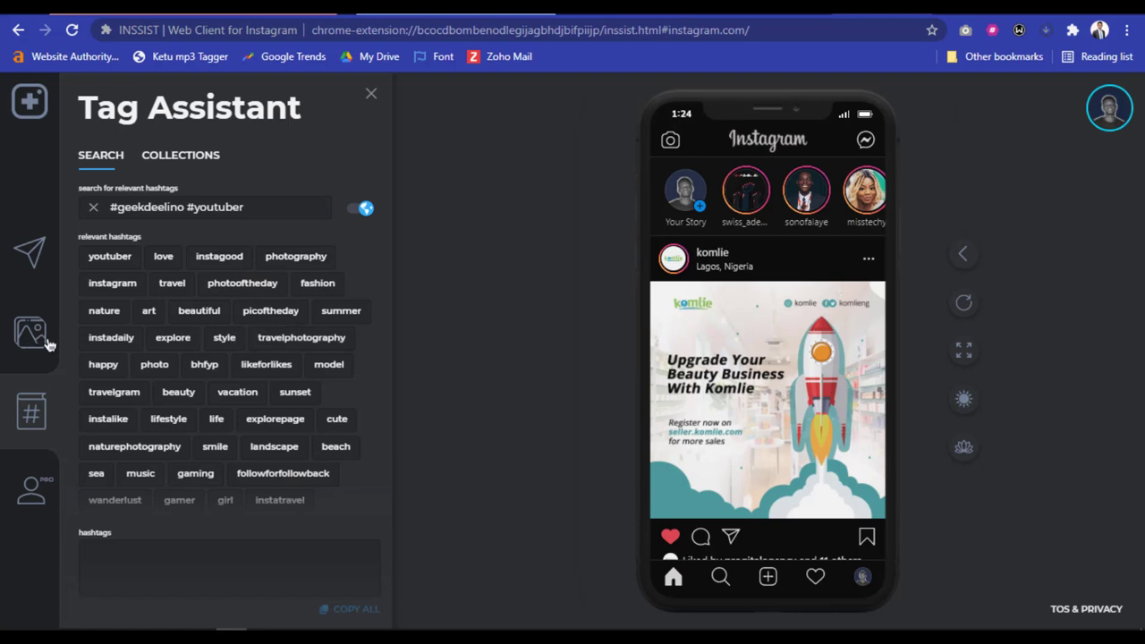
pyautogui.click(30, 333)
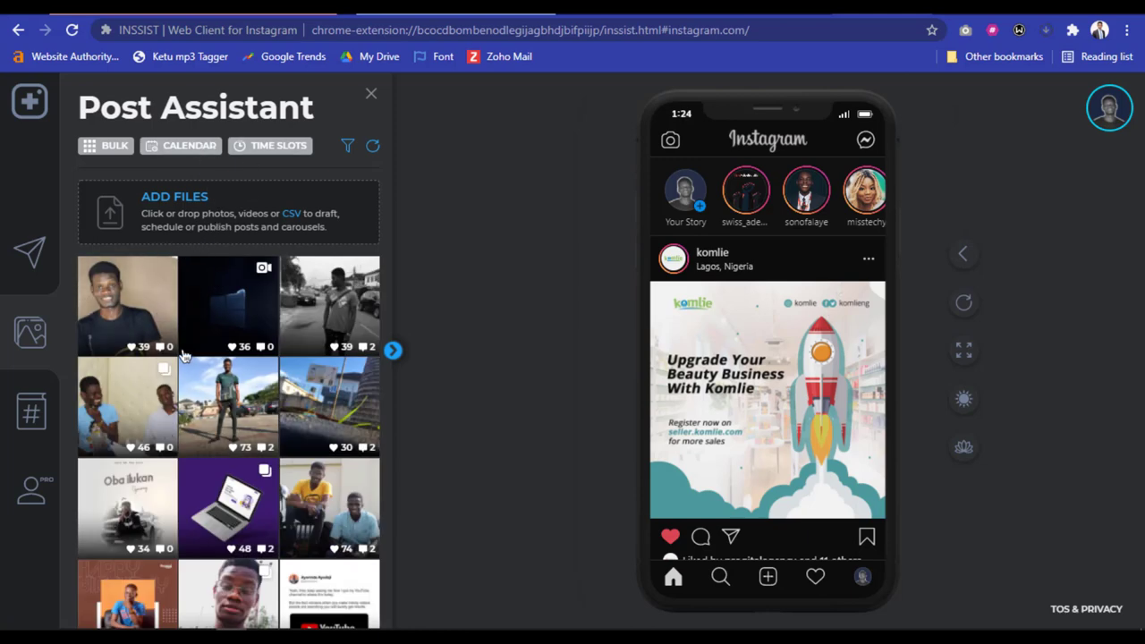
# - Bring up a past post thumbnail's options and cancel the Open file dialog without choosing a file
pyautogui.scroll(-8, 214, 376)
pyautogui.scroll(8, 237, 387)
pyautogui.rightClick(205, 375)
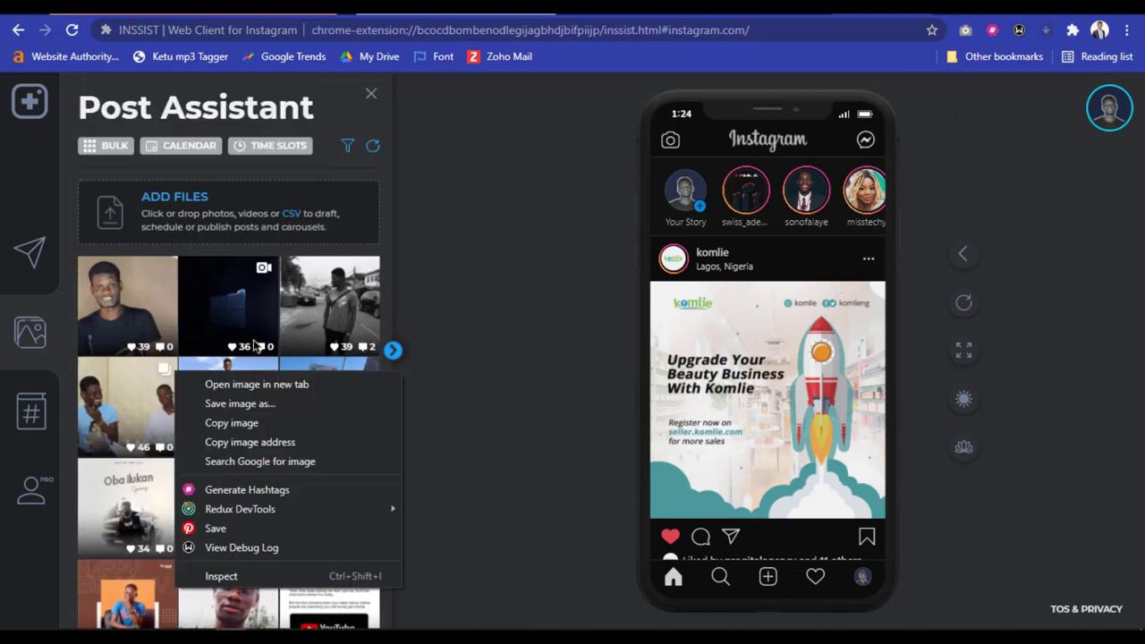
pyautogui.click(345, 231)
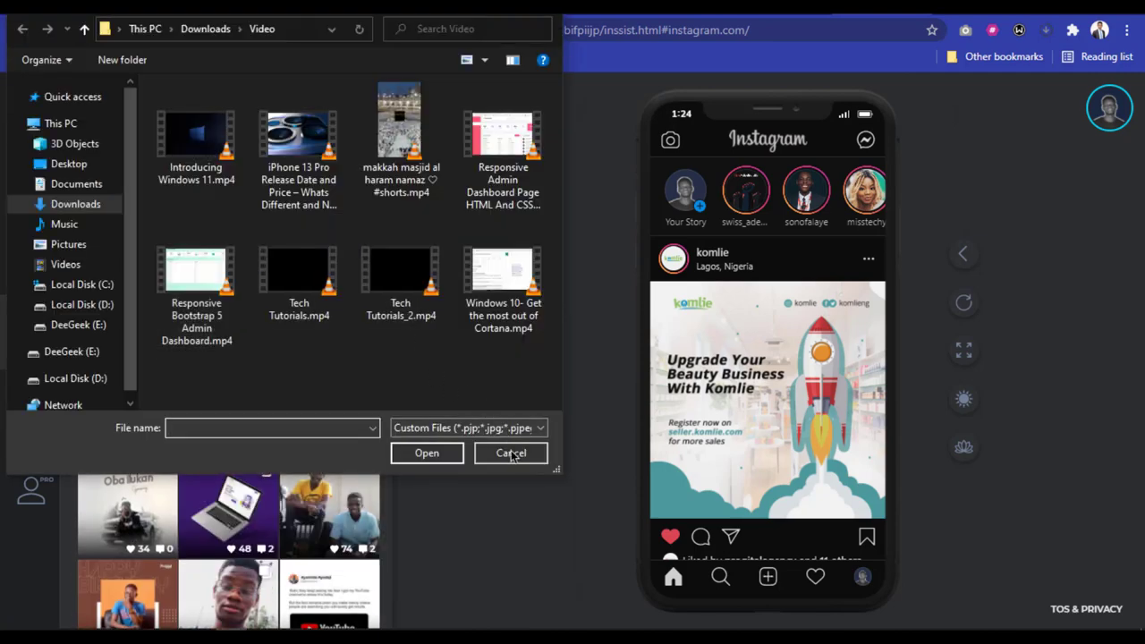
pyautogui.click(488, 458)
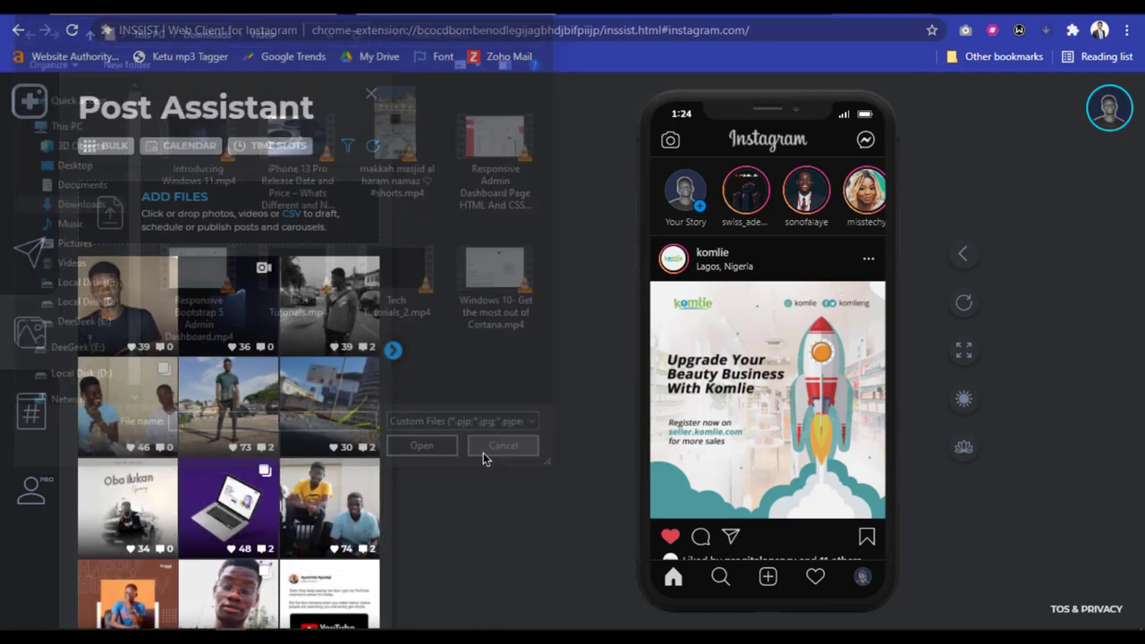
# - Dismiss the Setup Post Assistant popup twice, then close the Post Assistant panel
pyautogui.click(140, 294)
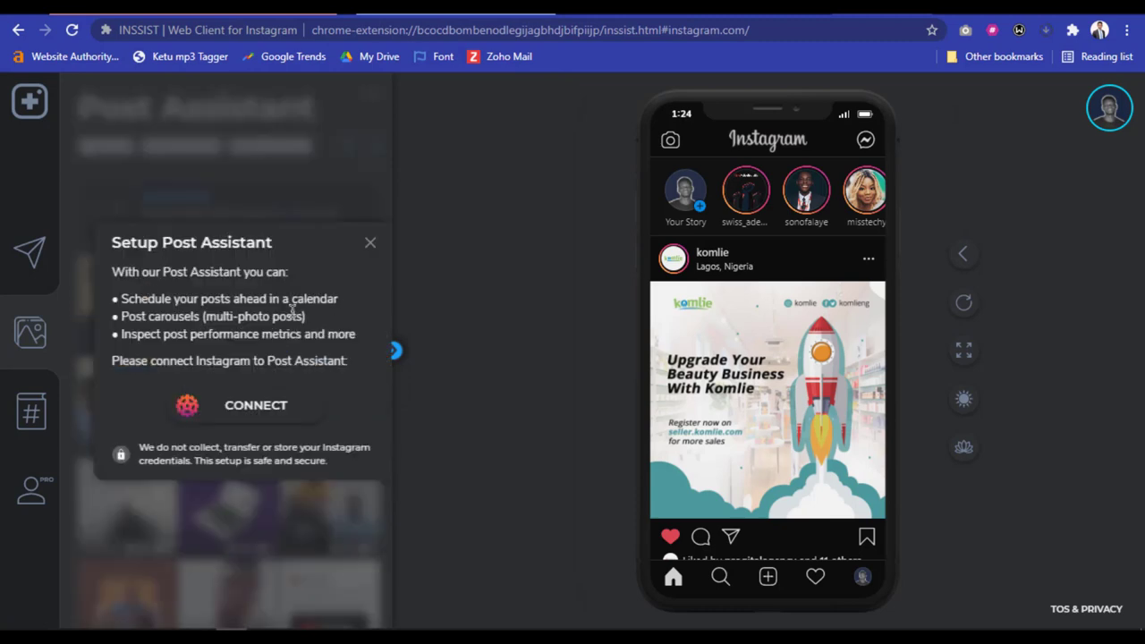
pyautogui.click(376, 246)
pyautogui.click(211, 315)
pyautogui.click(371, 243)
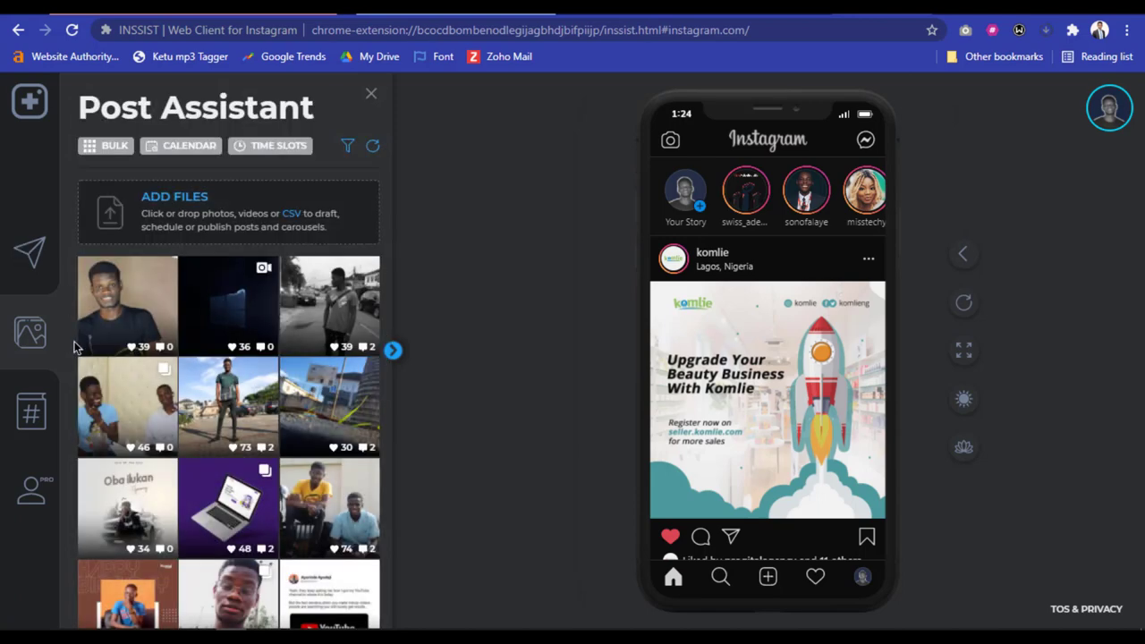
pyautogui.click(371, 94)
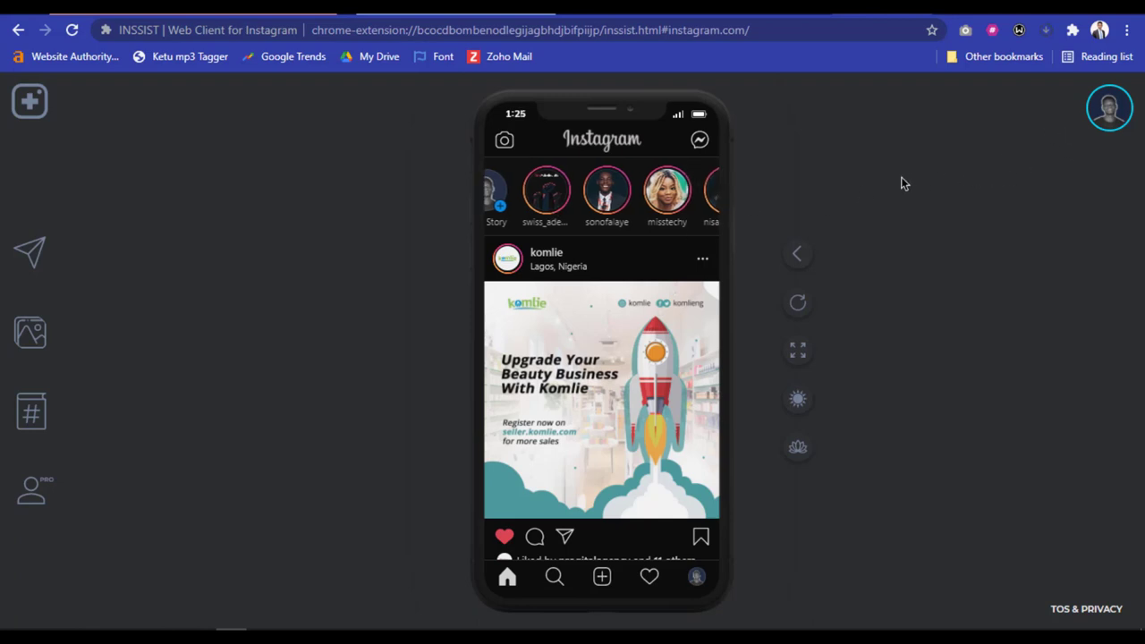
pyautogui.moveTo(1109, 105)
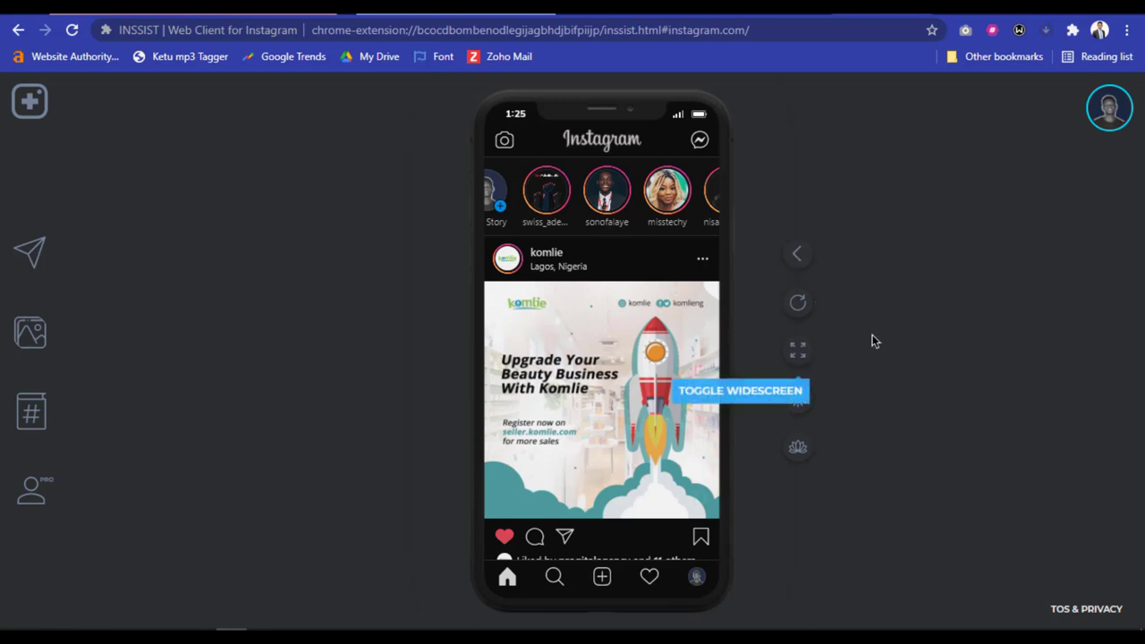
pyautogui.click(800, 351)
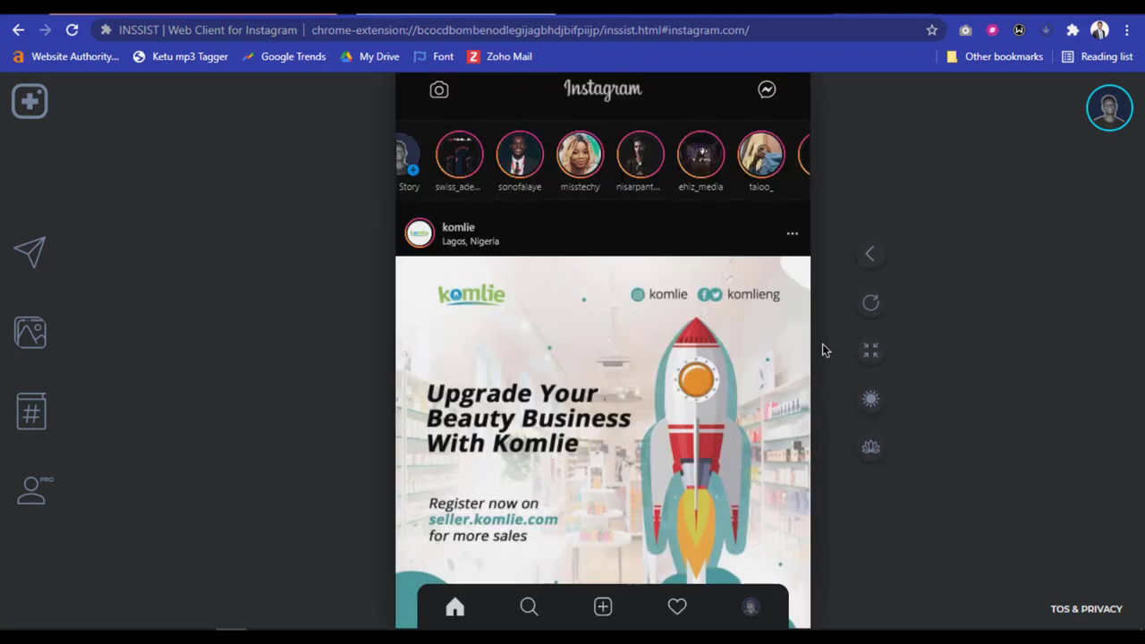
pyautogui.click(879, 355)
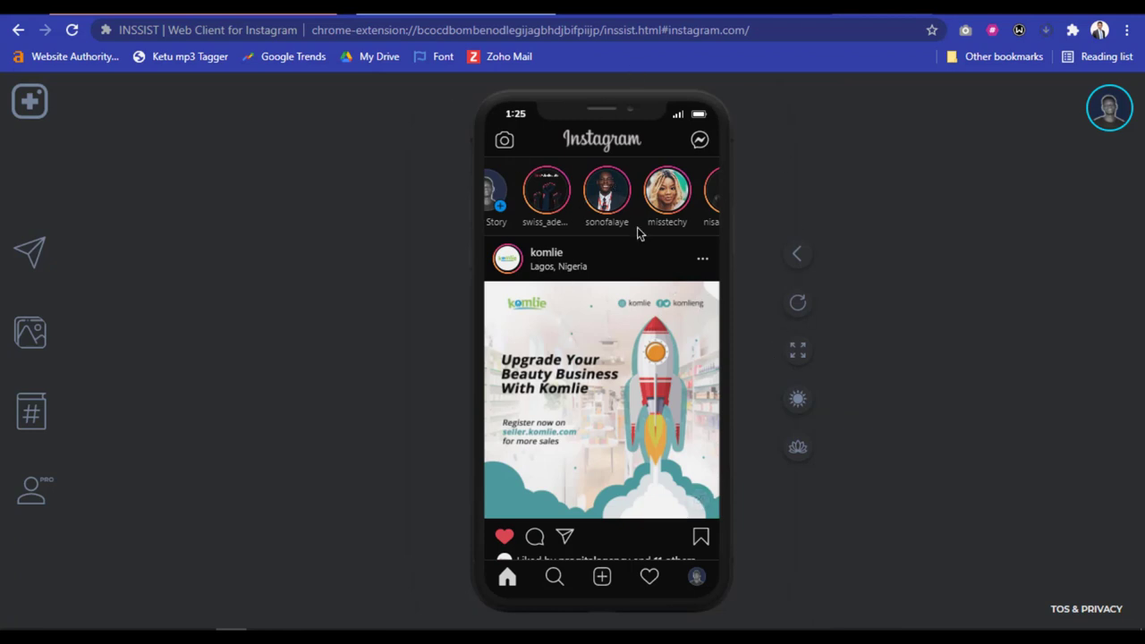
pyautogui.click(807, 405)
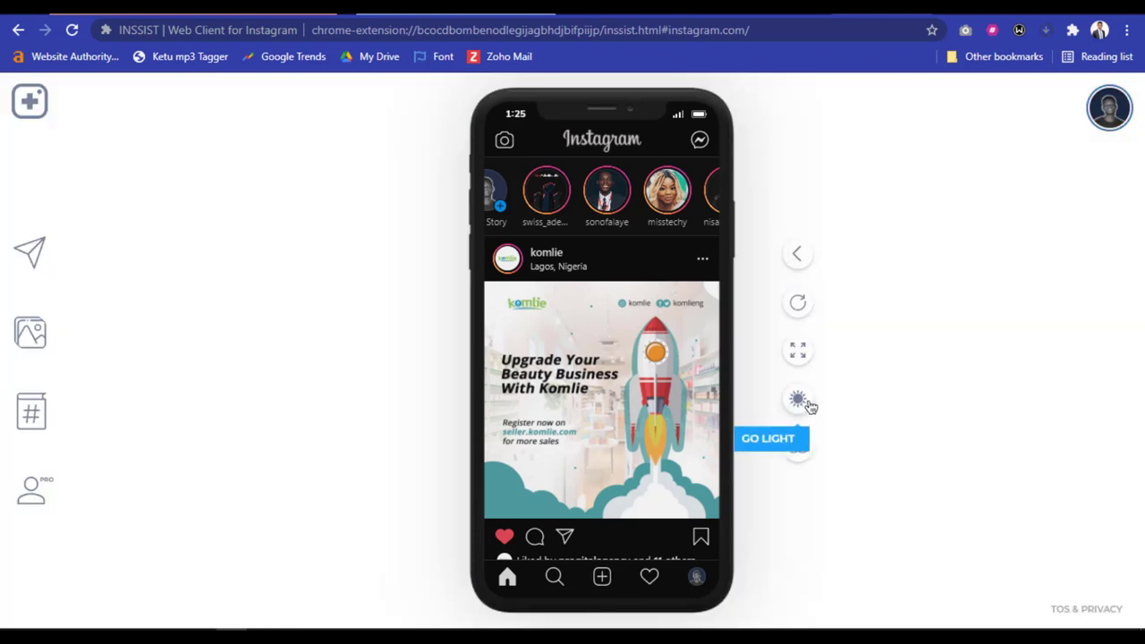
pyautogui.click(809, 405)
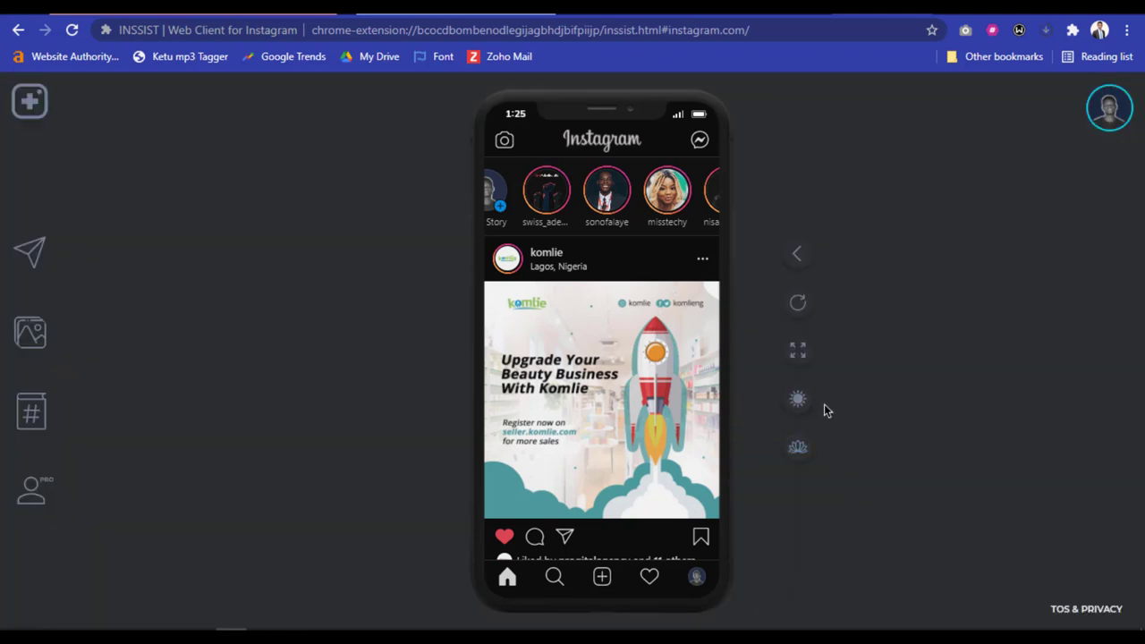
pyautogui.click(798, 450)
pyautogui.click(801, 451)
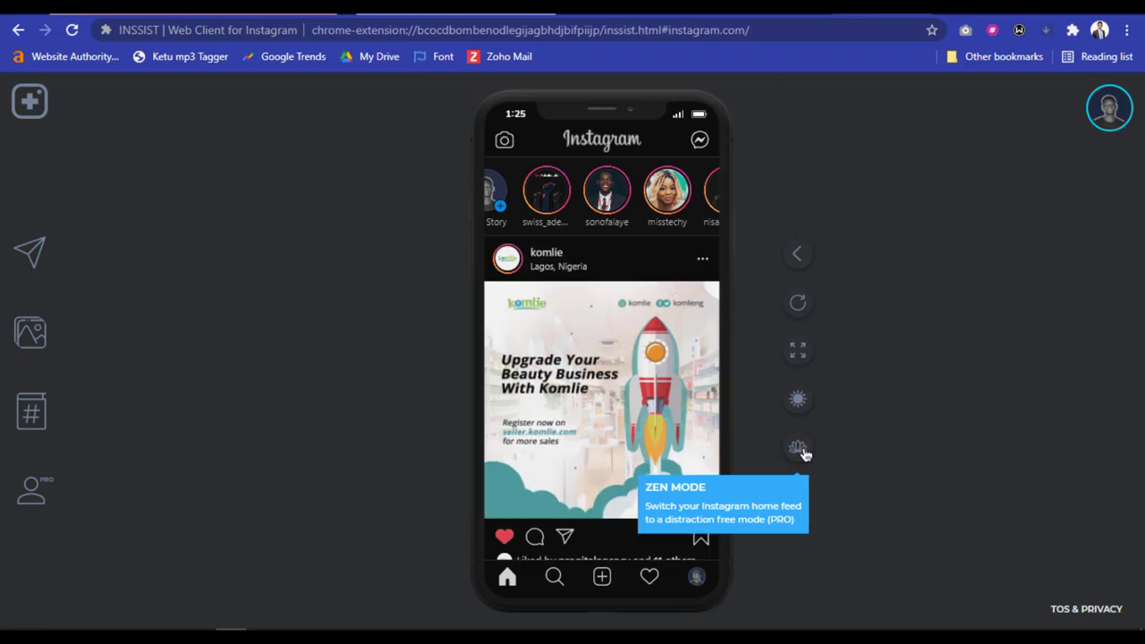
pyautogui.click(800, 450)
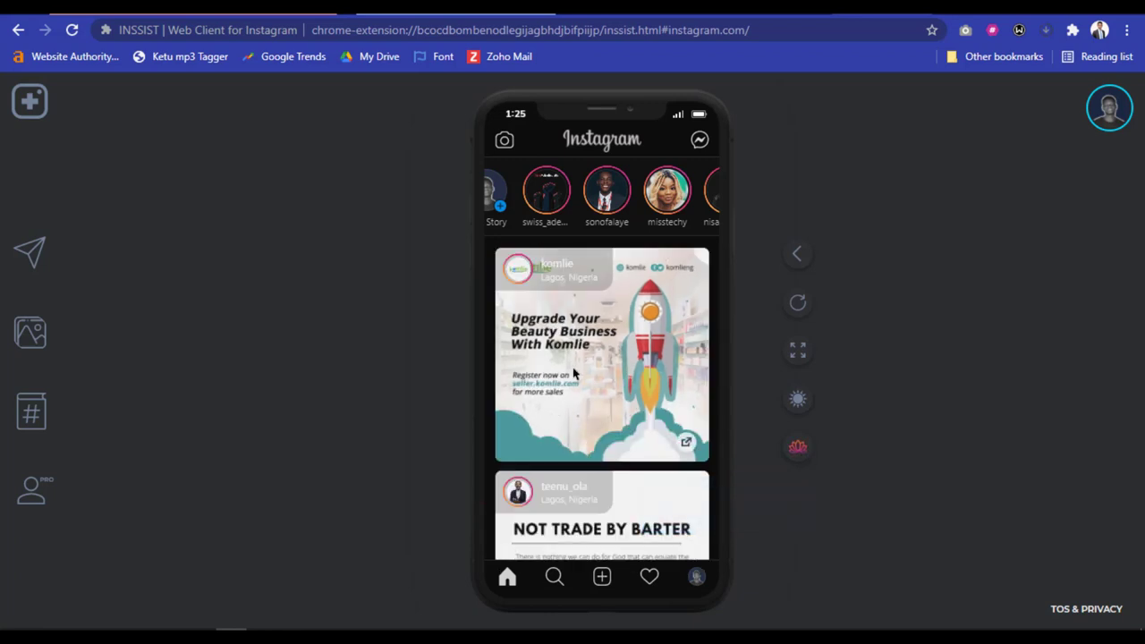
pyautogui.scroll(-5, 629, 266)
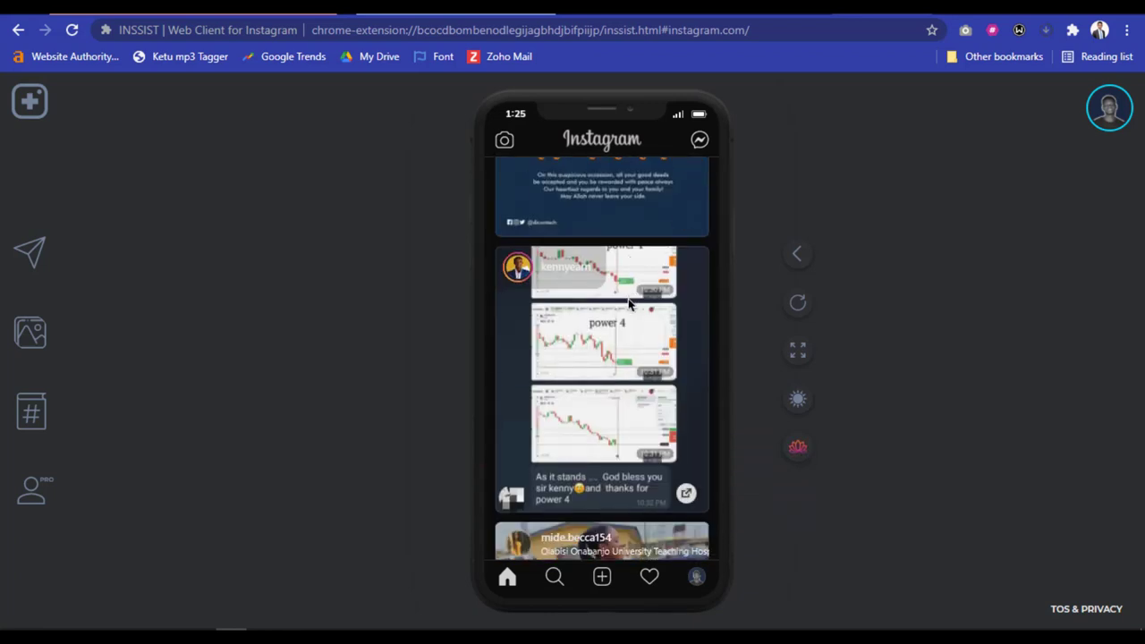
pyautogui.scroll(-3, 629, 266)
pyautogui.click(800, 450)
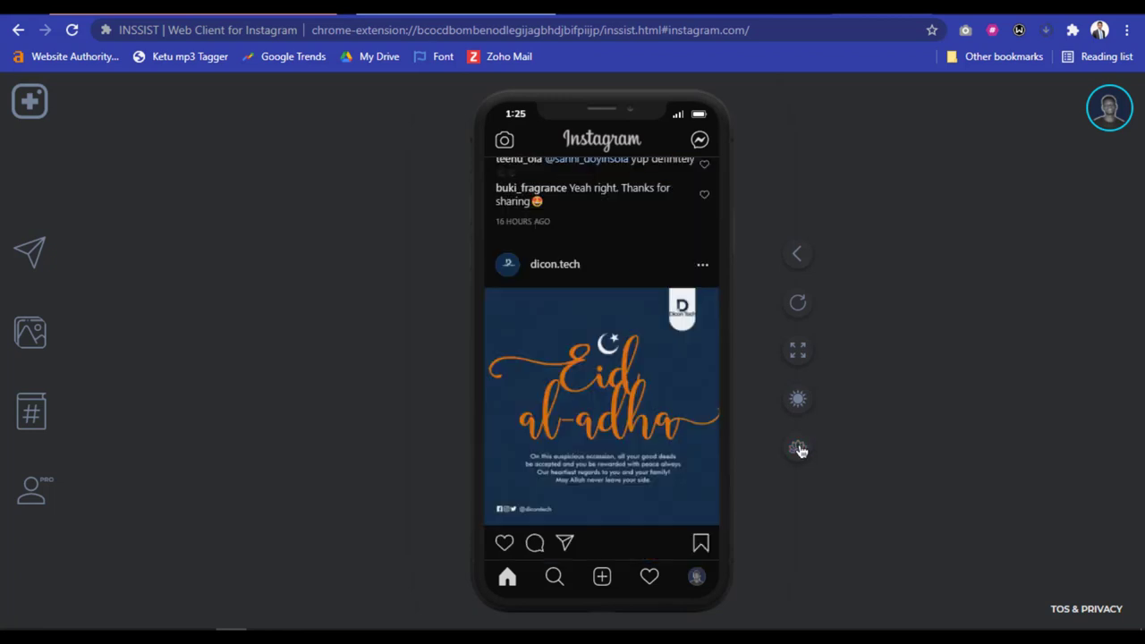